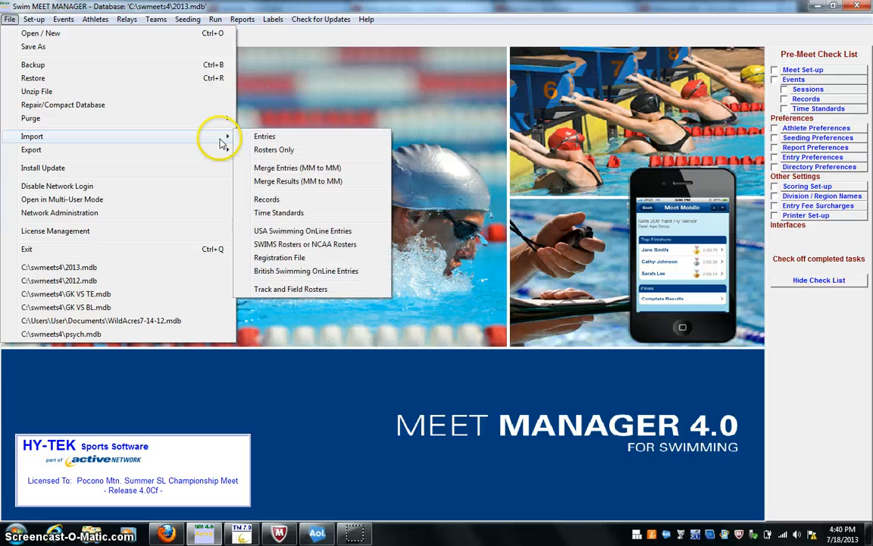
Step: Choose the BLST-Entries-Birchwood-Sunrise-13Jul2013-001.HY3 file from the PMSSL Demo folder as the entries file to import
{"action": "left_click", "coordinate": [271, 140]}
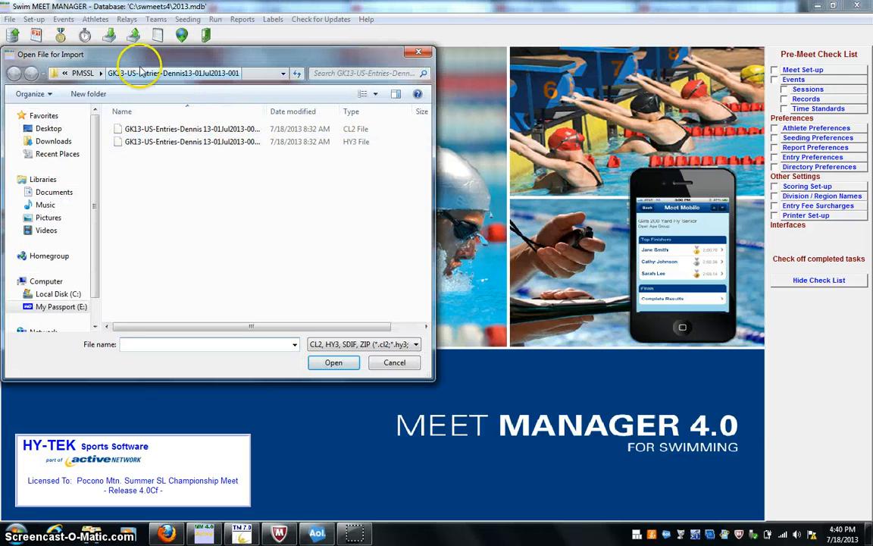
{"action": "left_click", "coordinate": [83, 73]}
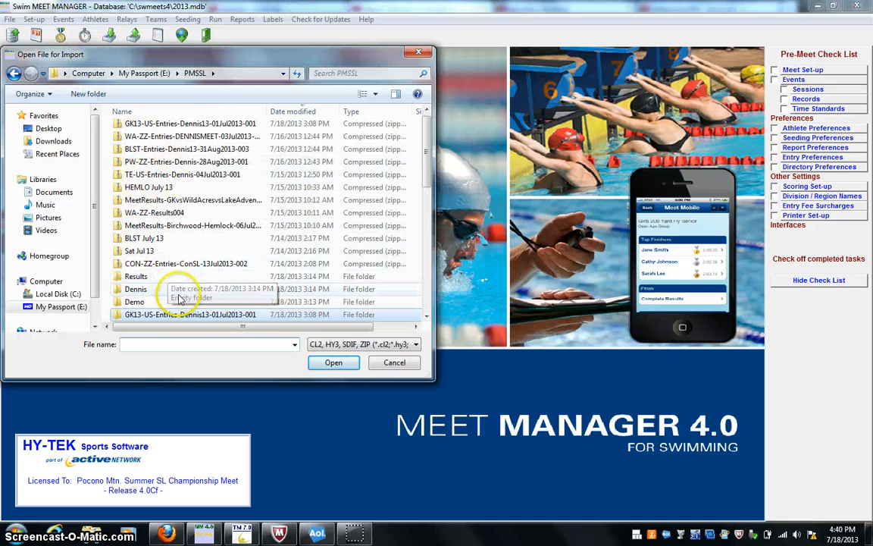
{"action": "double_click", "coordinate": [191, 304]}
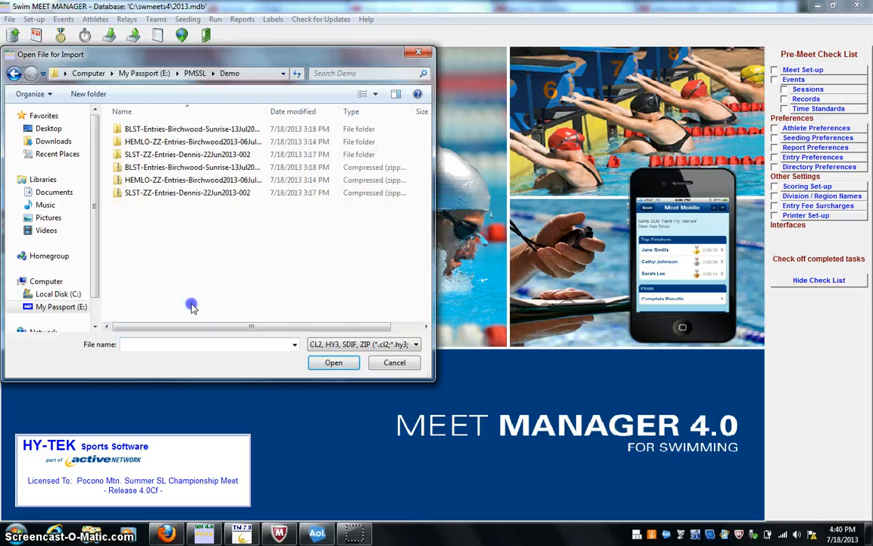
{"action": "double_click", "coordinate": [160, 130]}
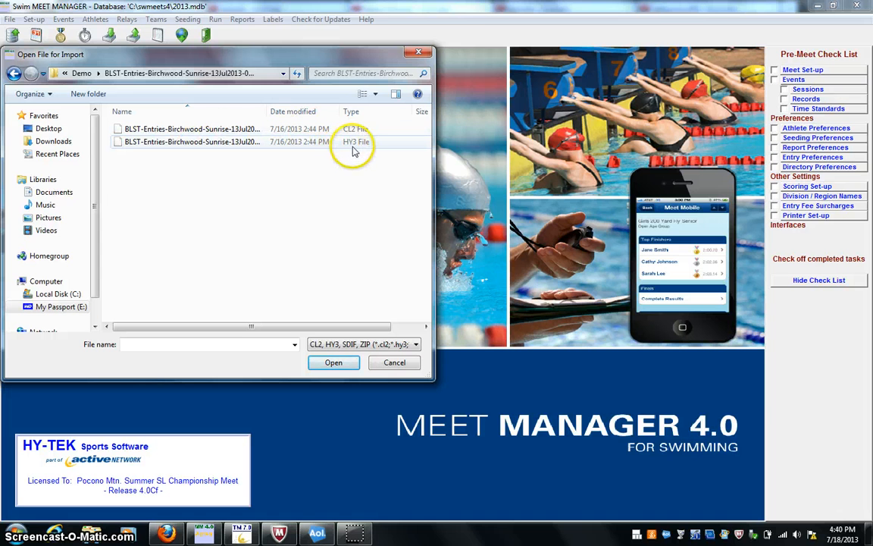
{"action": "left_click", "coordinate": [258, 148]}
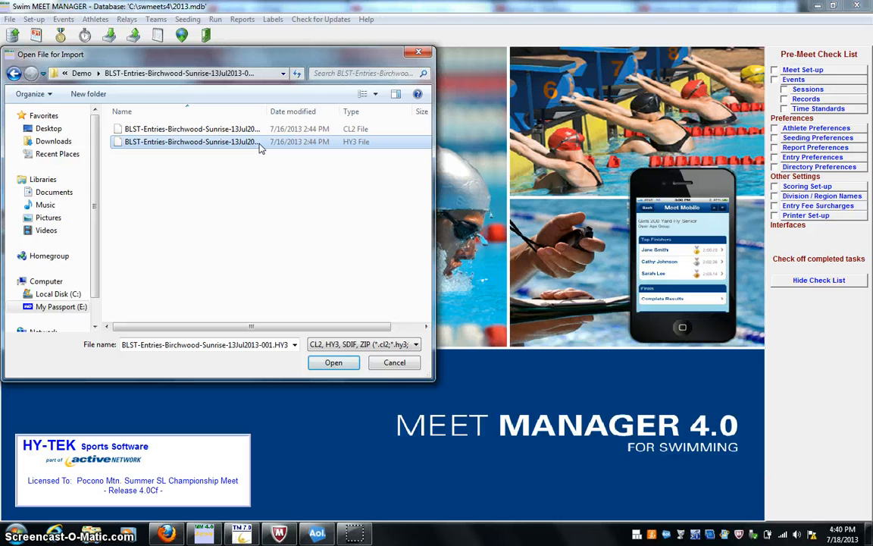
{"action": "left_click", "coordinate": [342, 362]}
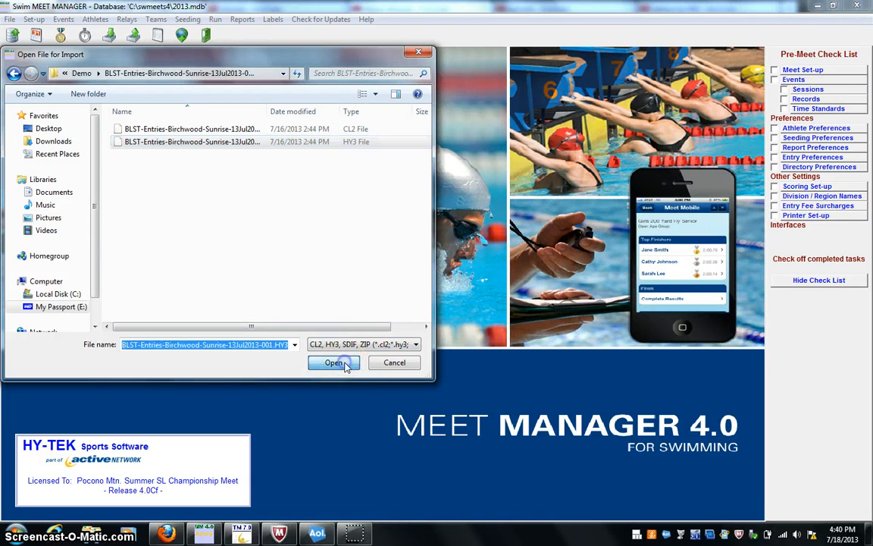
Step: Import the Birchwood entries with the default import options and check the list of teams
{"action": "left_click", "coordinate": [404, 263]}
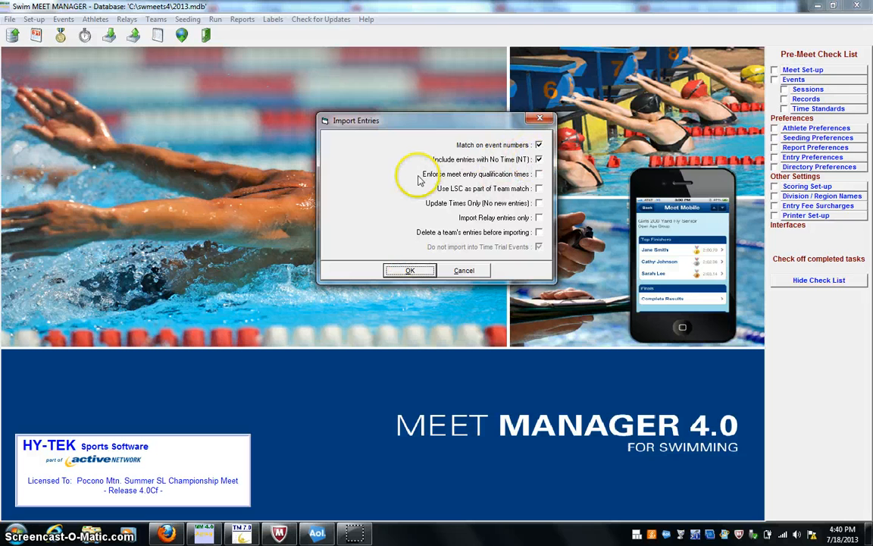
{"action": "left_click", "coordinate": [402, 272]}
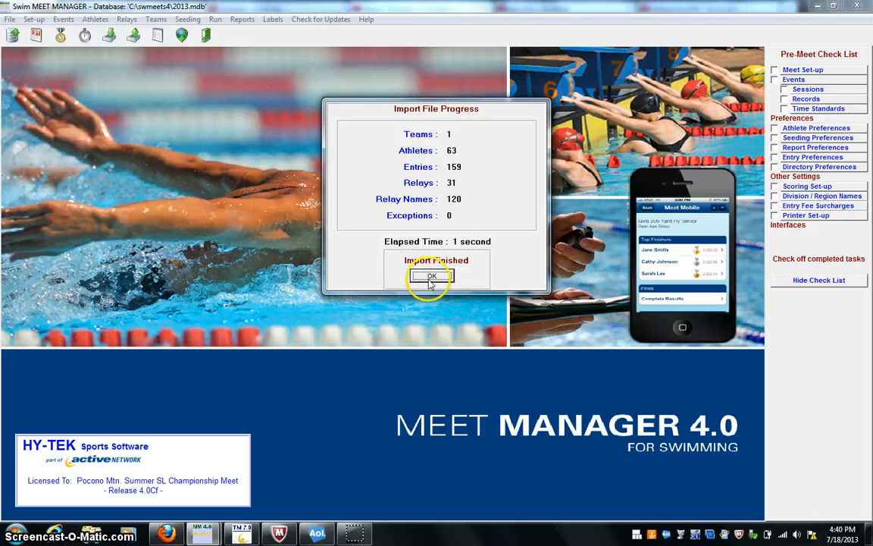
{"action": "left_click", "coordinate": [429, 275]}
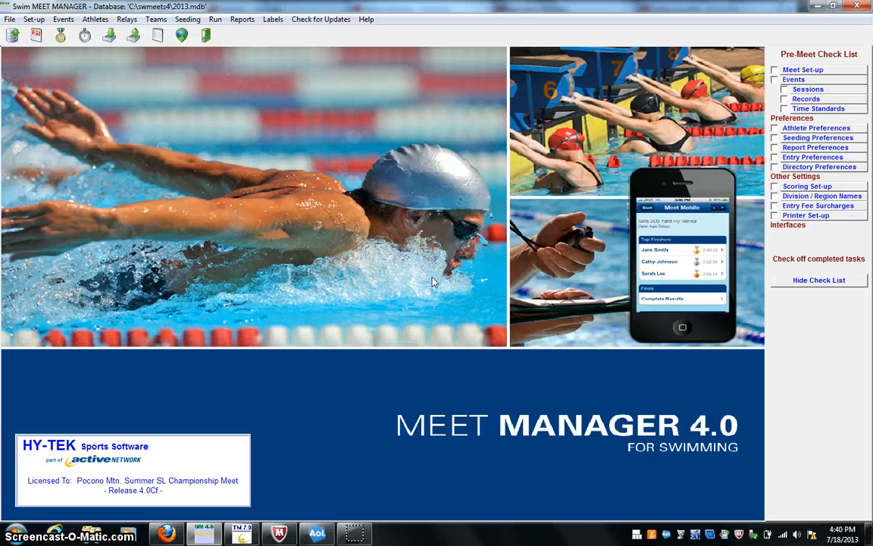
{"action": "left_click", "coordinate": [162, 21]}
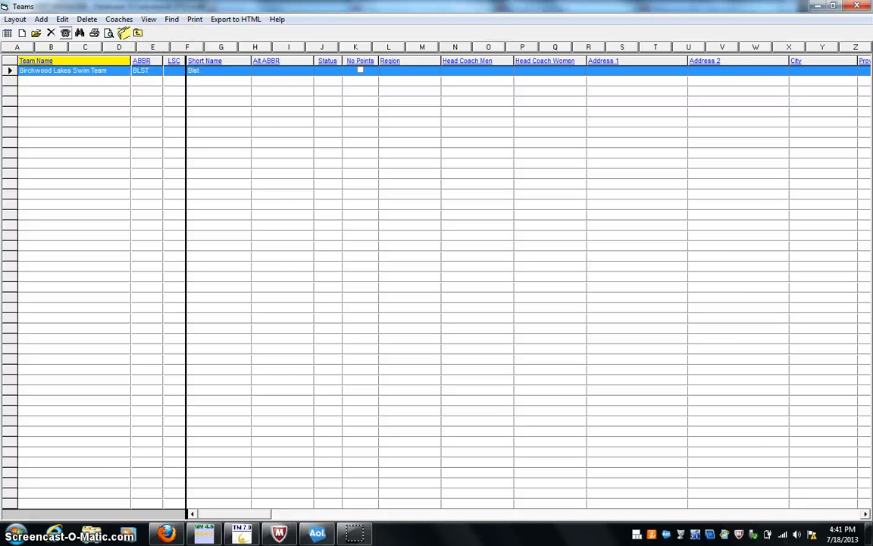
{"action": "left_click", "coordinate": [864, 6]}
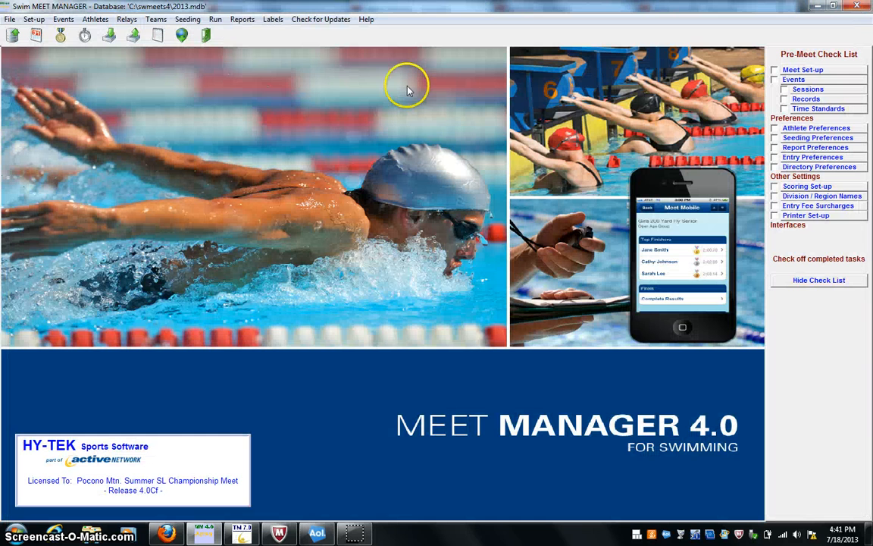
Step: Choose the SLST entries CL2 file dated 22Jun2013 from its unzipped folder inside Demo as the entries file to import
{"action": "left_click", "coordinate": [9, 19]}
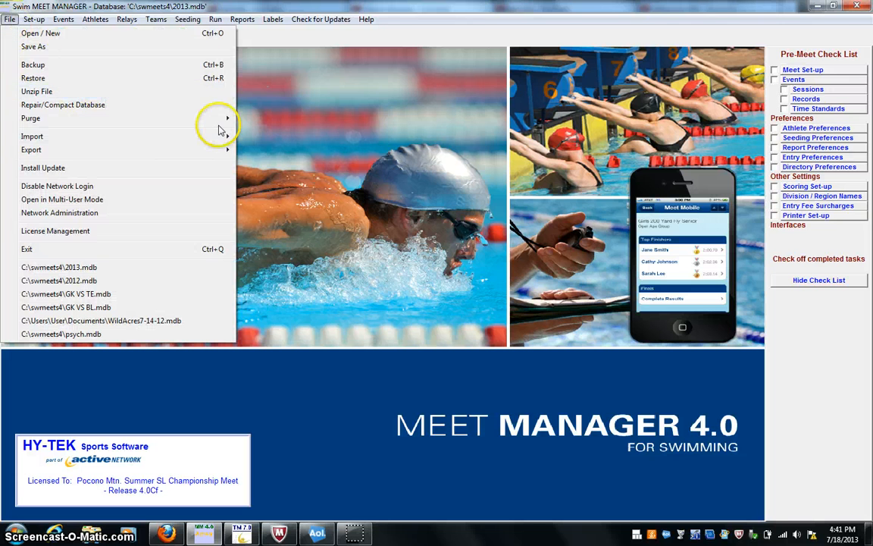
{"action": "mouse_move", "coordinate": [228, 137]}
{"action": "left_click", "coordinate": [268, 138]}
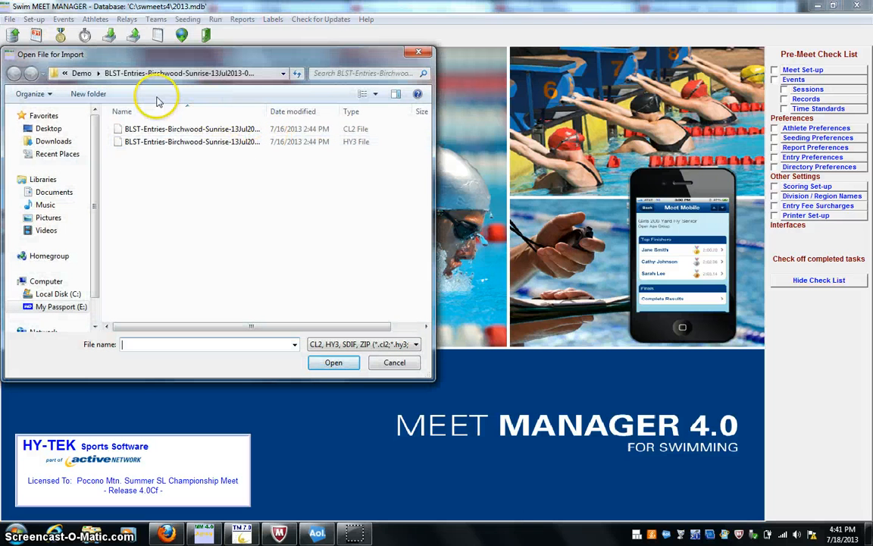
{"action": "left_click", "coordinate": [80, 73]}
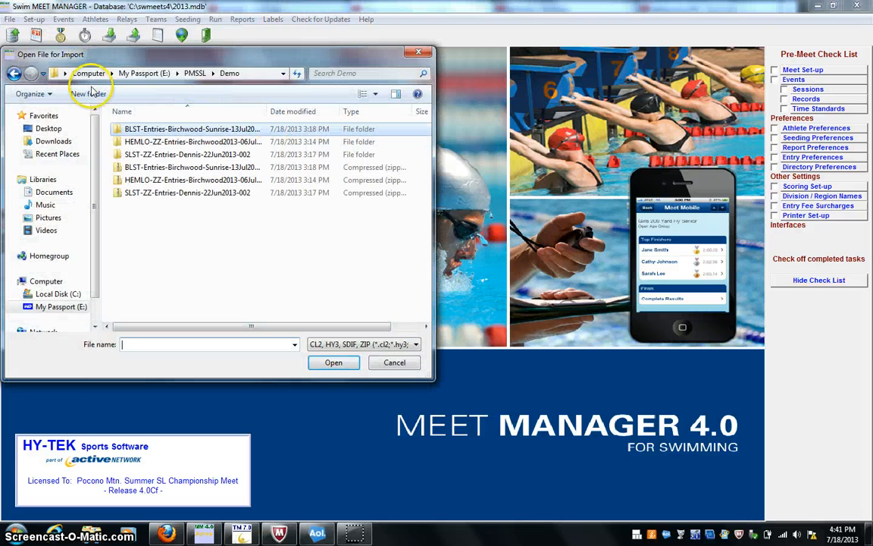
{"action": "double_click", "coordinate": [159, 155]}
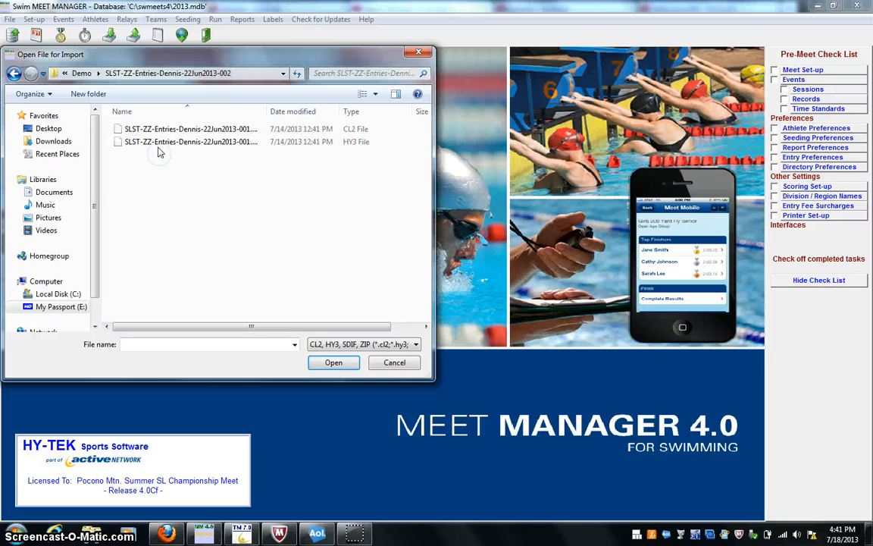
{"action": "left_click", "coordinate": [144, 130]}
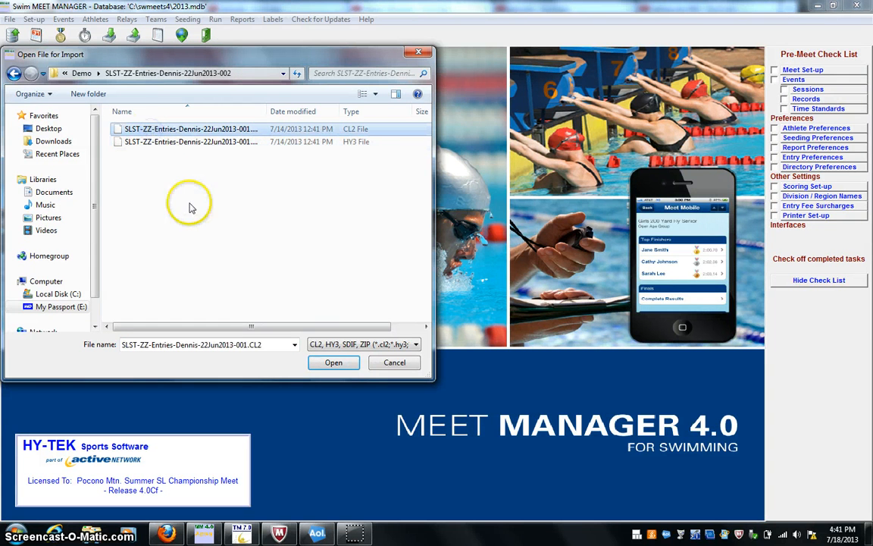
{"action": "left_click", "coordinate": [333, 364]}
Step: Import the SLST entries with the default import options, dismiss the exception report and check the list of teams
{"action": "left_click", "coordinate": [404, 259]}
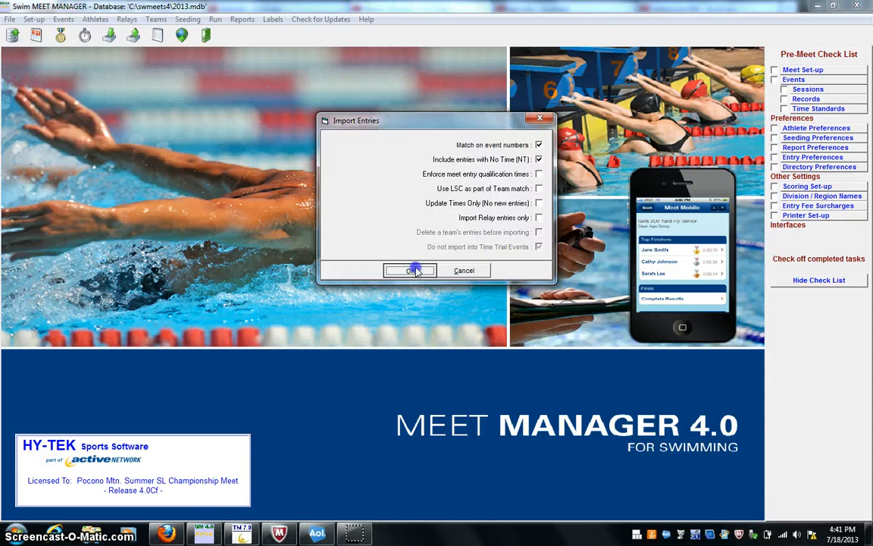
{"action": "left_click", "coordinate": [413, 271]}
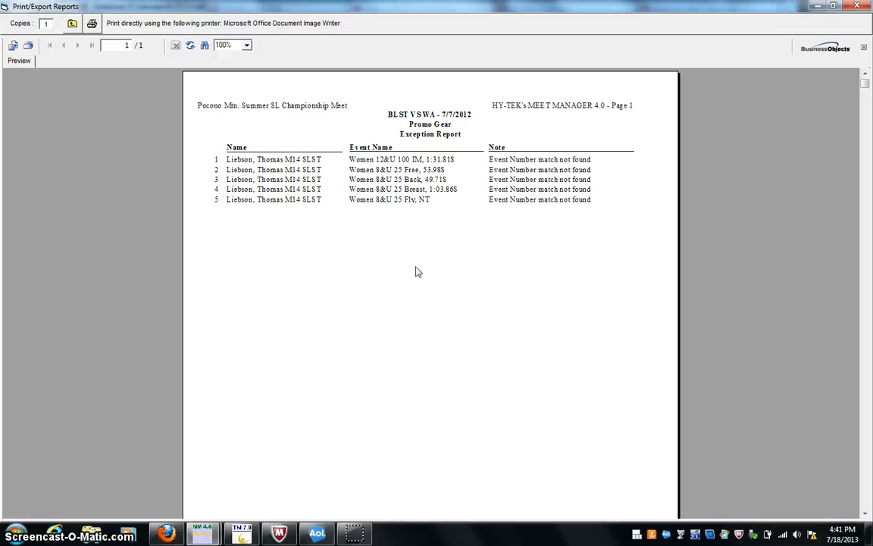
{"action": "left_click", "coordinate": [858, 6]}
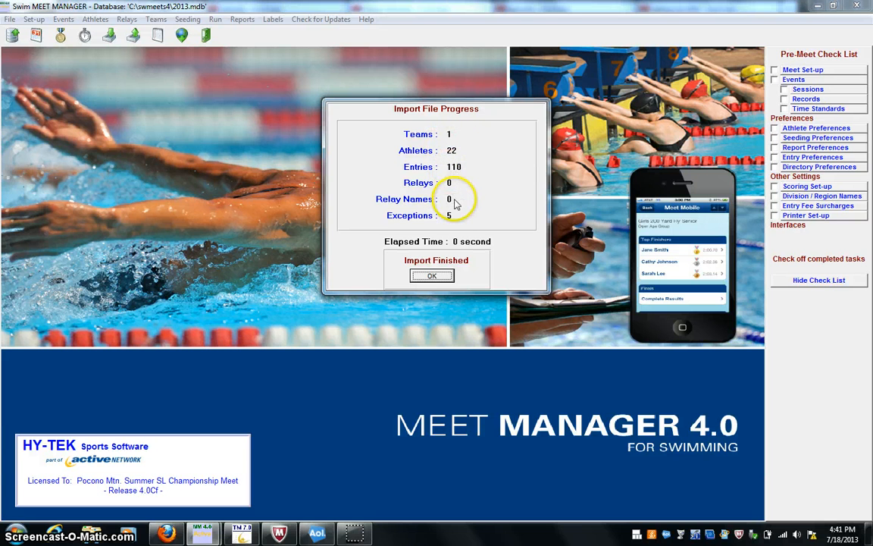
{"action": "left_click", "coordinate": [430, 277]}
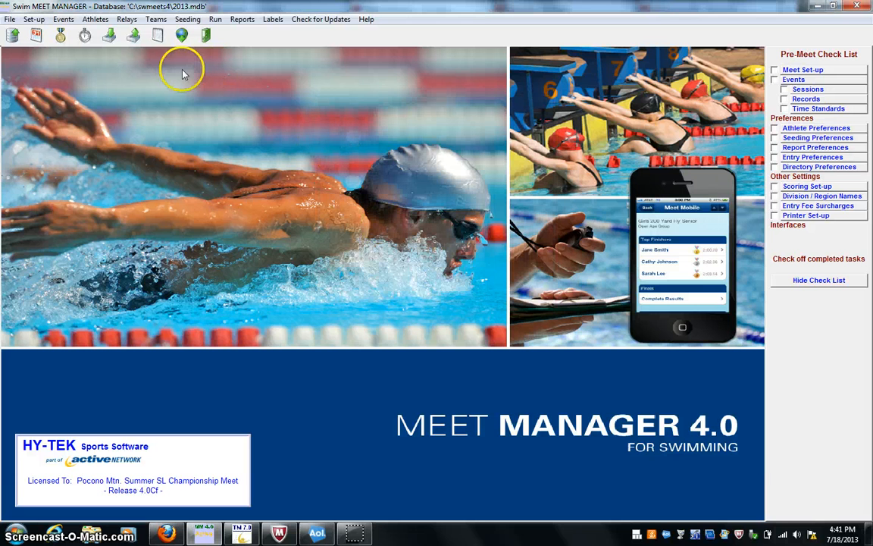
{"action": "left_click", "coordinate": [158, 34]}
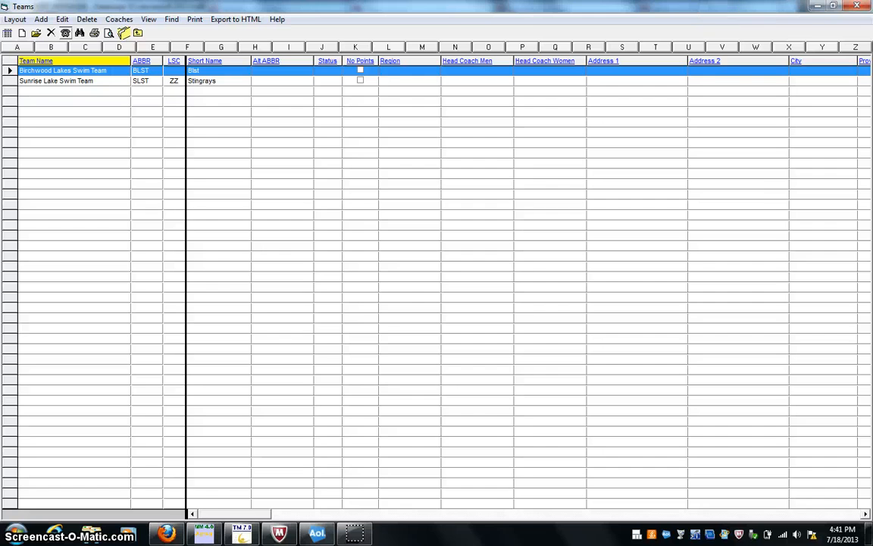
{"action": "left_click", "coordinate": [856, 6]}
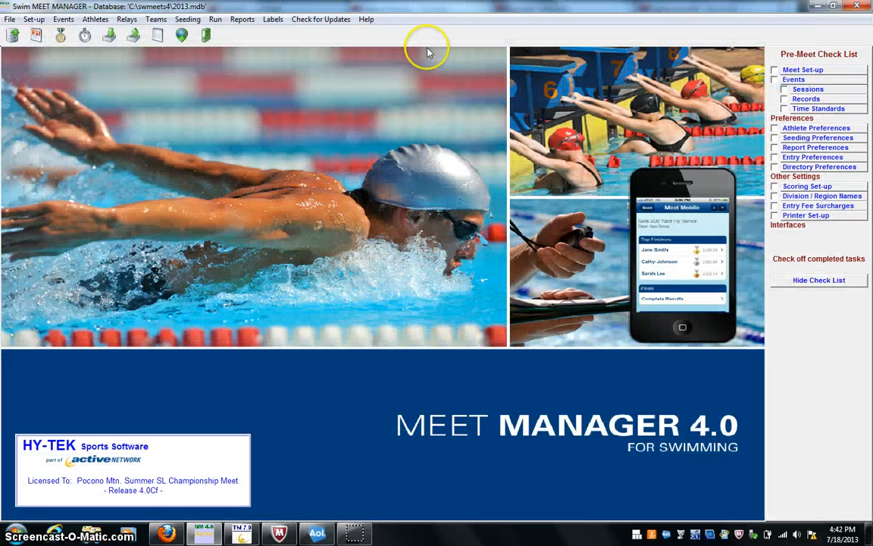
Step: Select the Combined Birchwood Lakes versus Sunrise Lake pairing for double dual scoring and save the entry and scoring preferences
{"action": "left_click", "coordinate": [33, 19]}
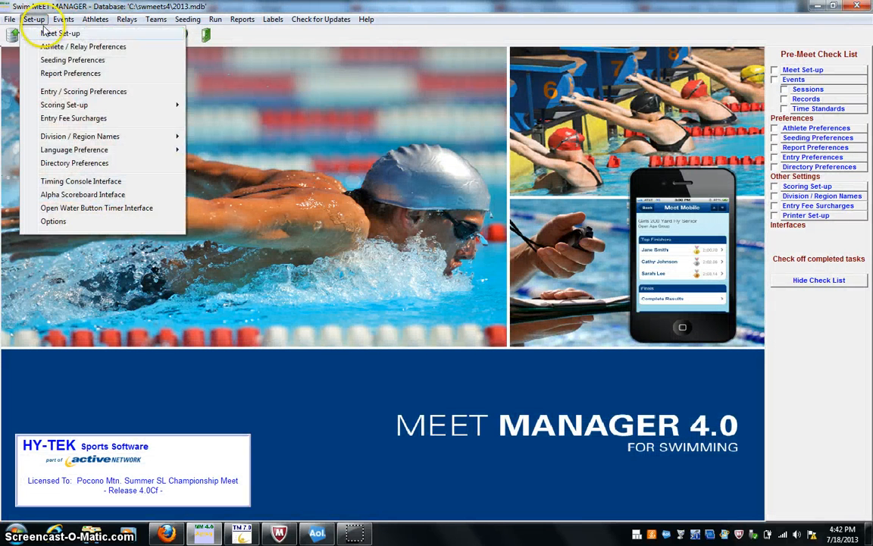
{"action": "left_click", "coordinate": [151, 91]}
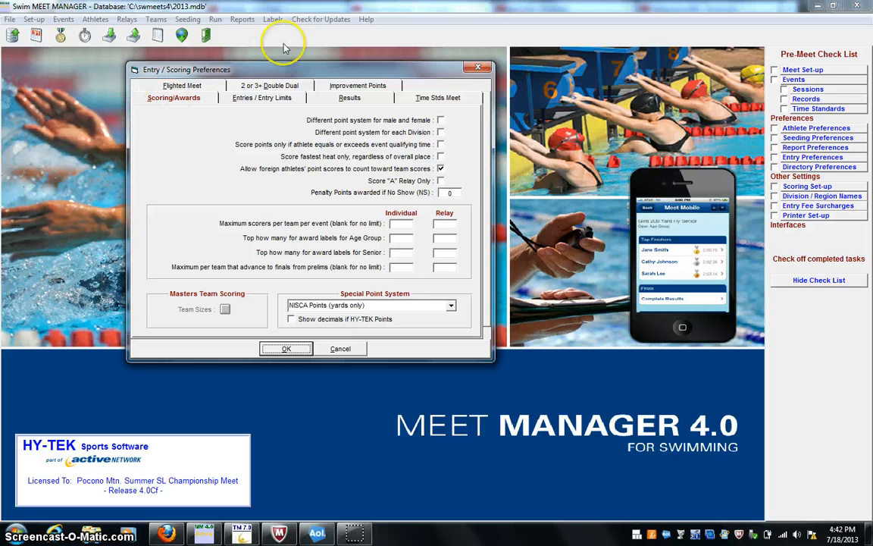
{"action": "left_click", "coordinate": [265, 88]}
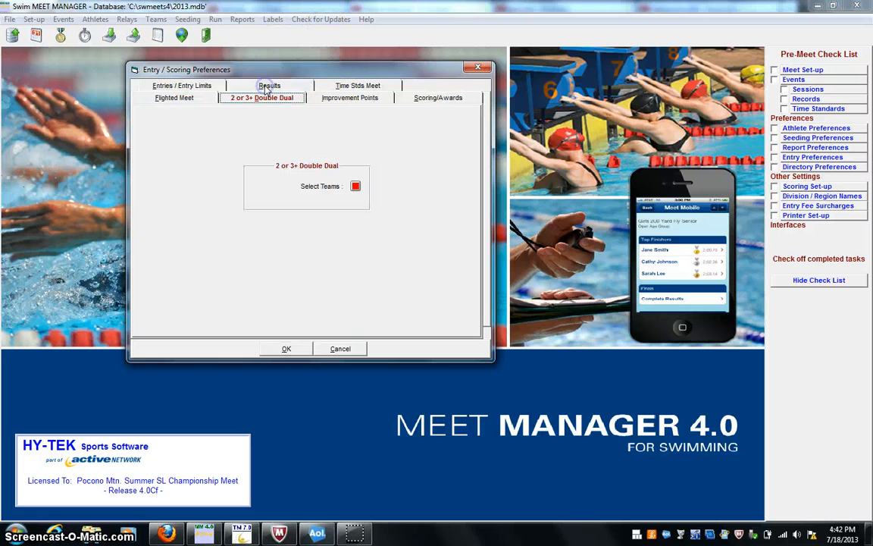
{"action": "left_click", "coordinate": [356, 187]}
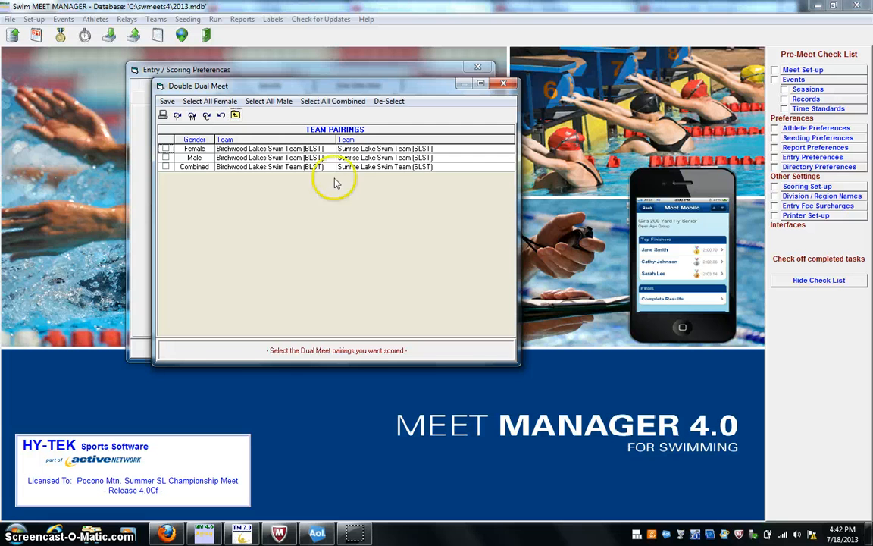
{"action": "left_click", "coordinate": [165, 167]}
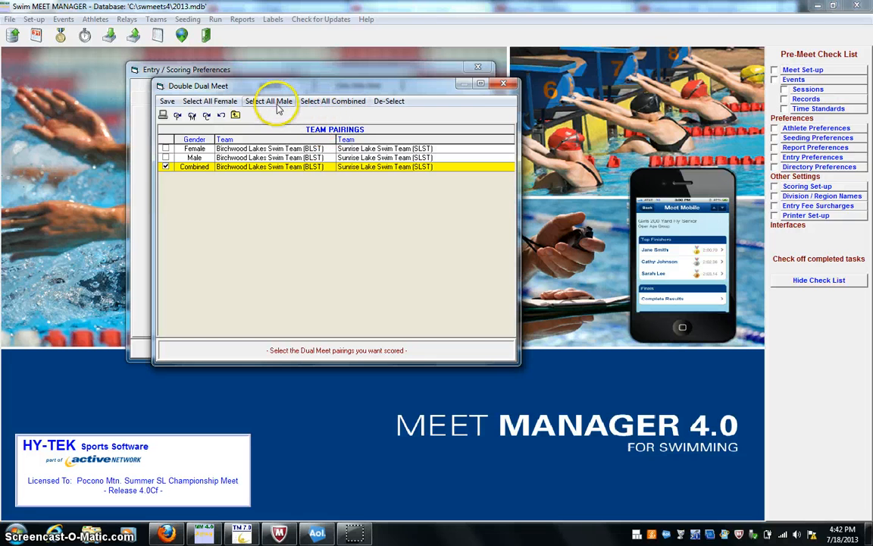
{"action": "left_click", "coordinate": [168, 100]}
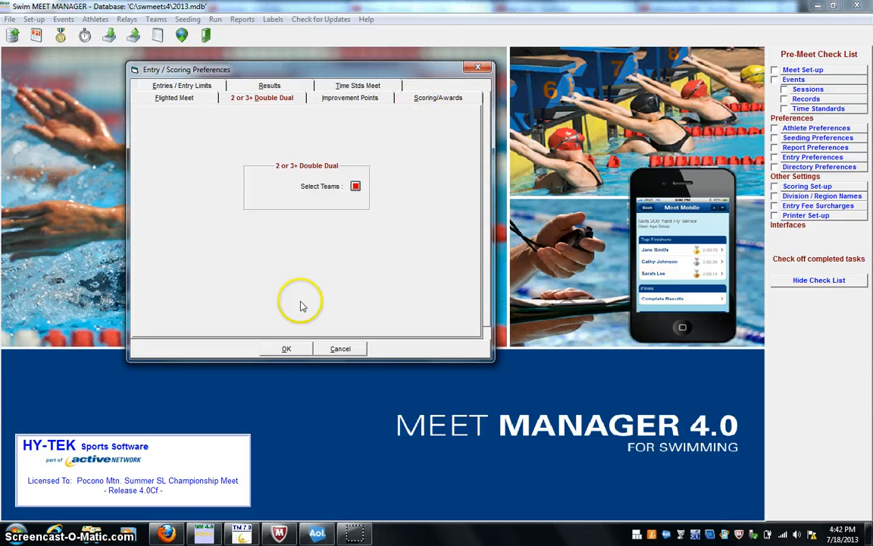
{"action": "left_click", "coordinate": [287, 348]}
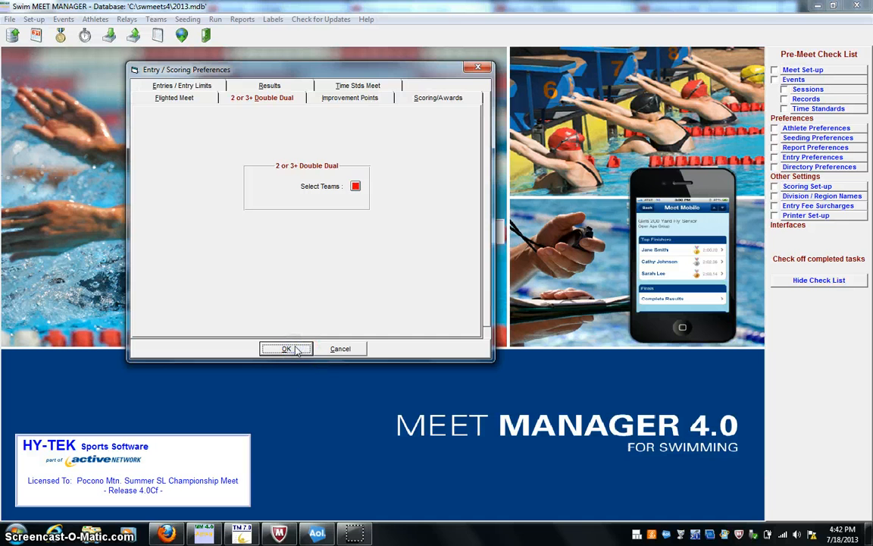
Step: Assign Birchwood Lakes Swim Team to lanes 2, 4 and 6 in the dual meet seeding preferences
{"action": "left_click", "coordinate": [34, 19]}
{"action": "left_click", "coordinate": [65, 60]}
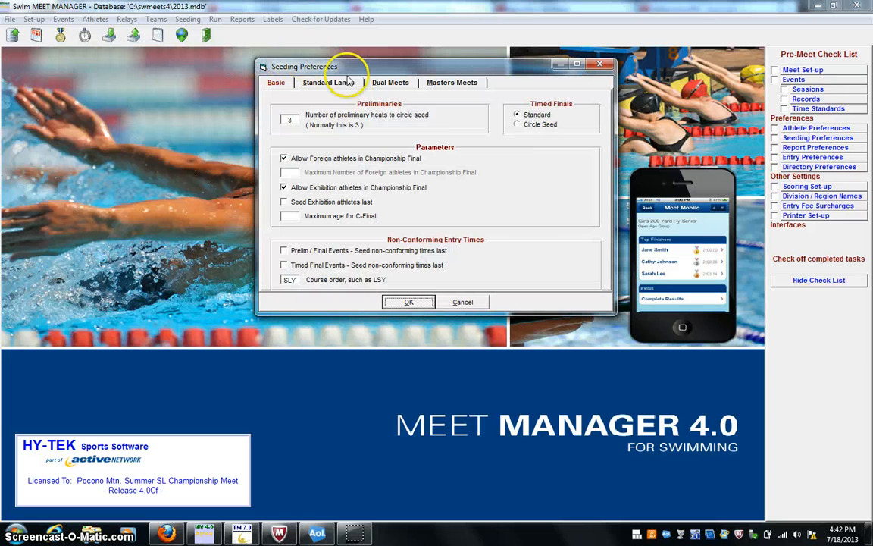
{"action": "left_click", "coordinate": [359, 83]}
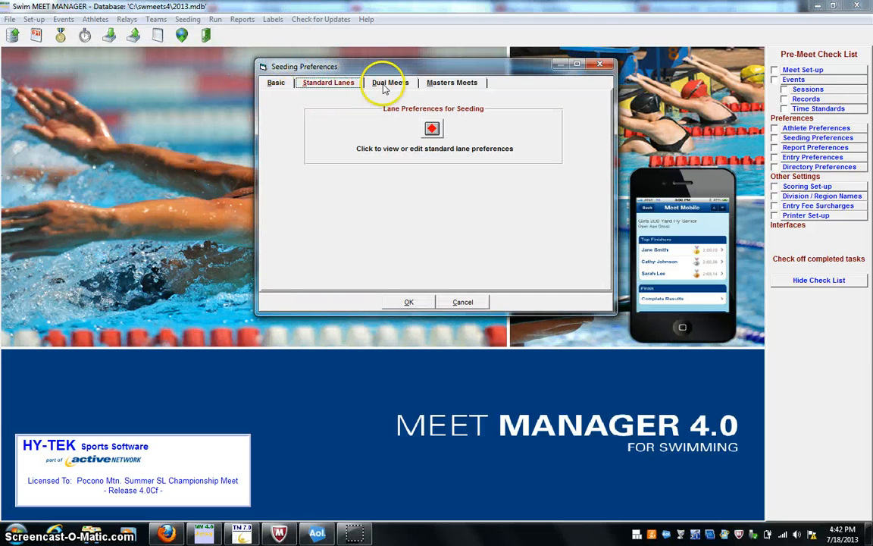
{"action": "left_click", "coordinate": [384, 84]}
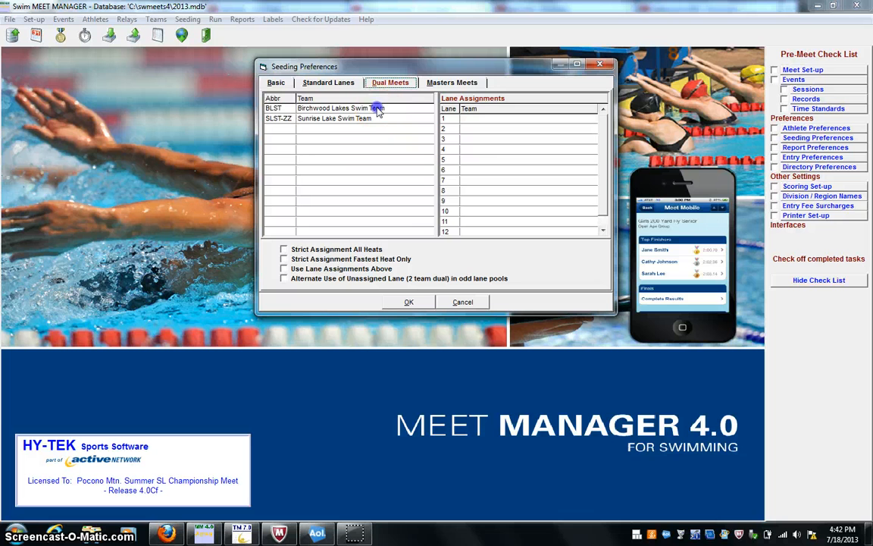
{"action": "left_click_drag", "start_coordinate": [376, 111], "coordinate": [485, 135]}
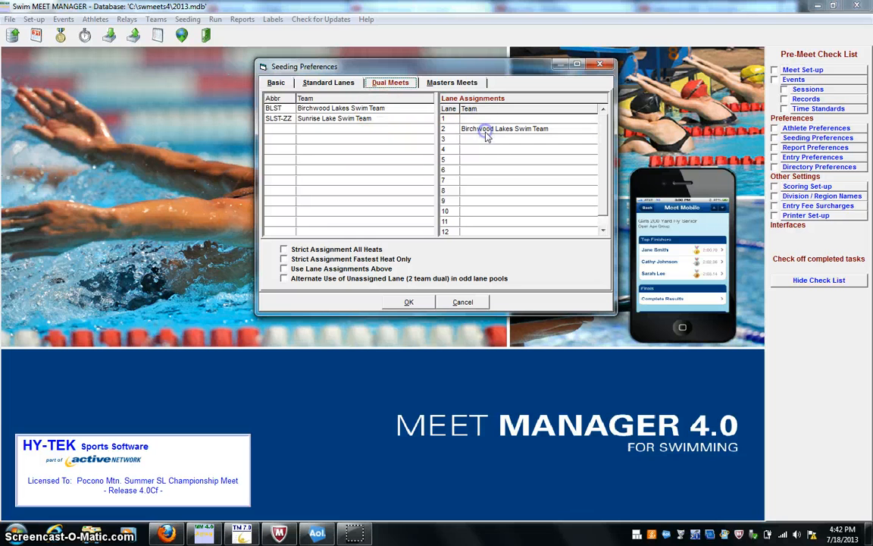
{"action": "left_click_drag", "start_coordinate": [399, 109], "coordinate": [471, 150]}
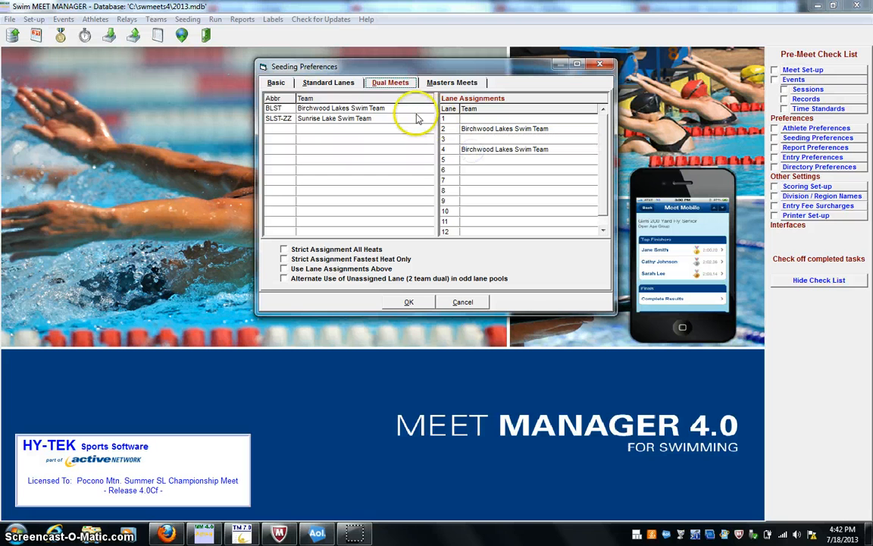
{"action": "left_click_drag", "start_coordinate": [400, 114], "coordinate": [481, 170]}
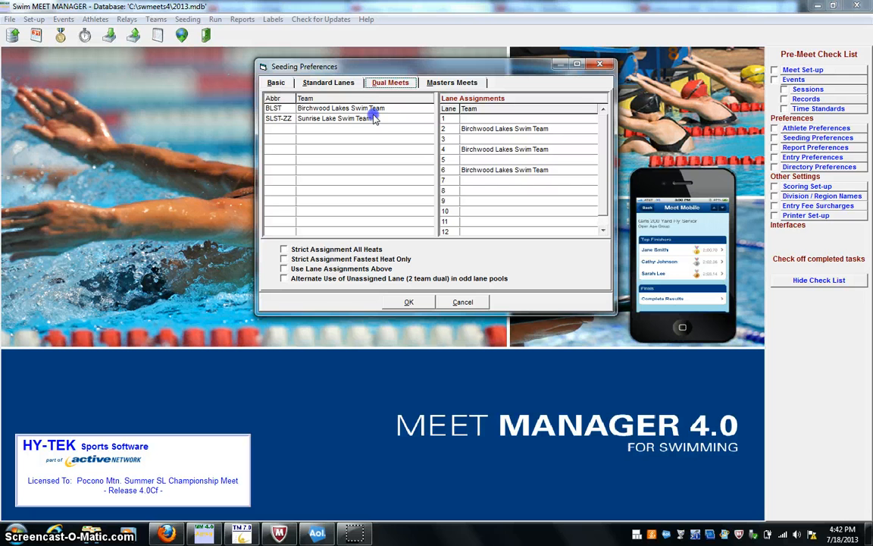
Step: Assign Sunrise Lake Swim Team to lanes 1, 3 and 5 in the dual meet lane assignments
{"action": "left_click_drag", "start_coordinate": [370, 112], "coordinate": [440, 108]}
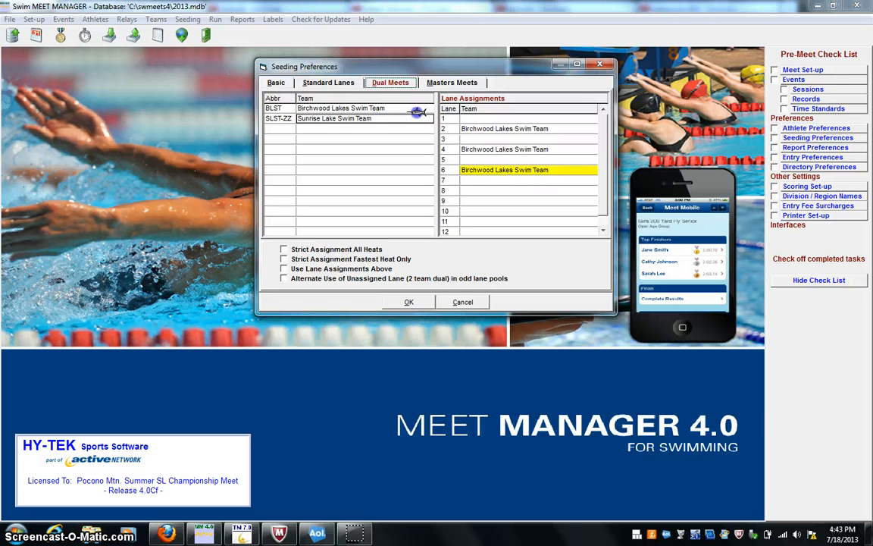
{"action": "left_click_drag", "start_coordinate": [453, 120], "coordinate": [483, 117]}
{"action": "left_click_drag", "start_coordinate": [410, 118], "coordinate": [485, 163]}
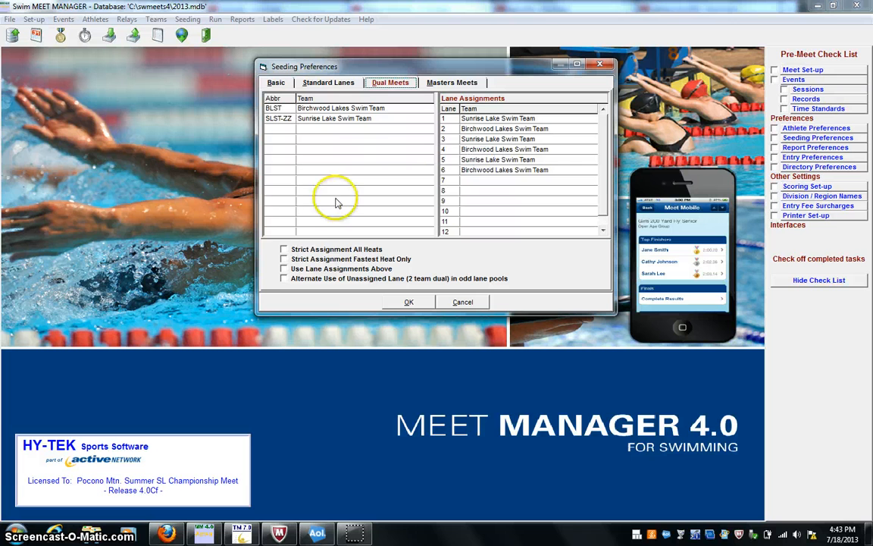
Step: Enable Strict Assignment All Heats and Use Lane Assignments Above, and save the seeding preferences
{"action": "left_click", "coordinate": [301, 251]}
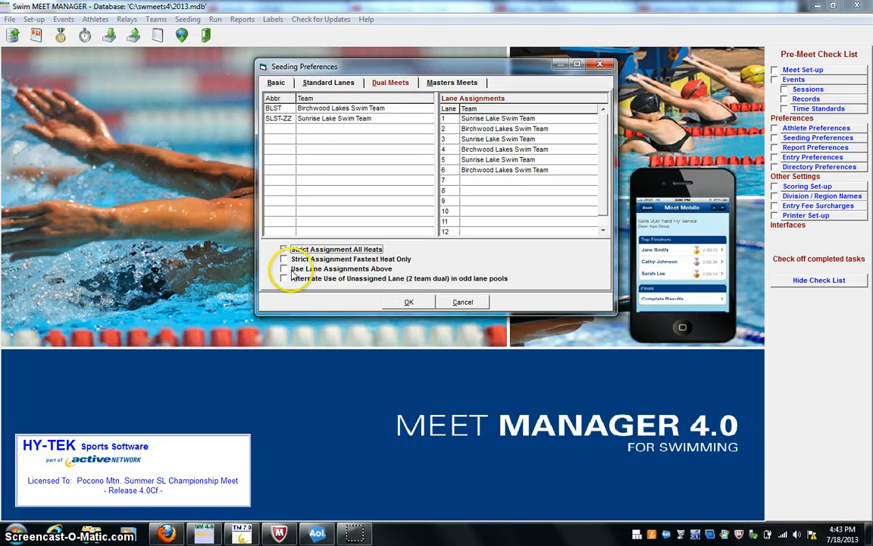
{"action": "left_click", "coordinate": [287, 268]}
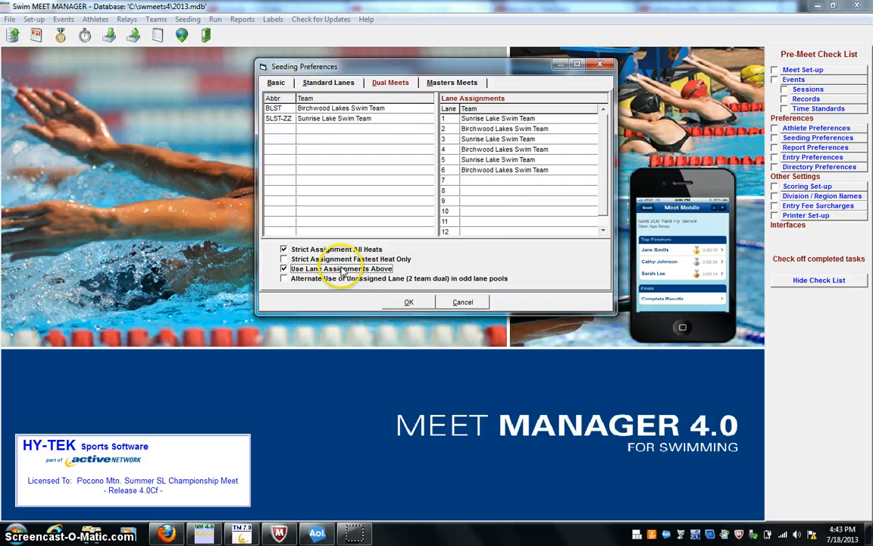
{"action": "left_click", "coordinate": [388, 300]}
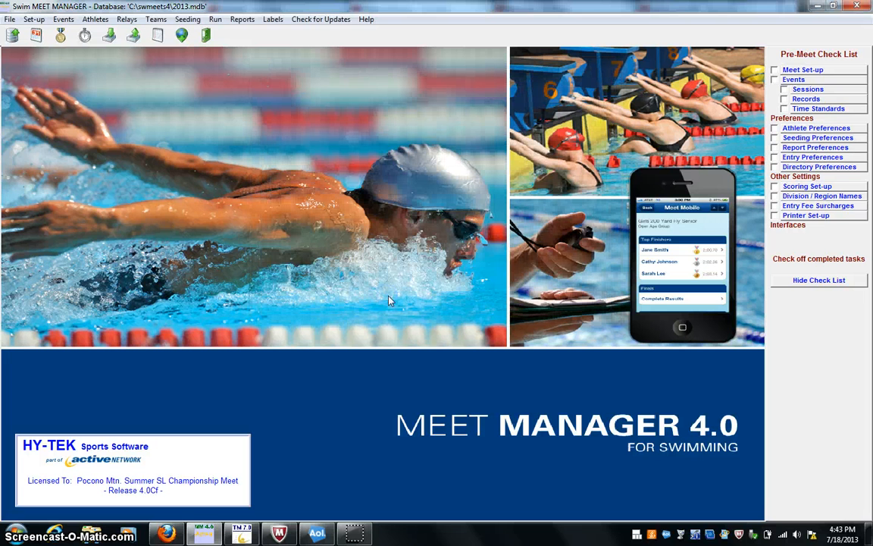
Step: Seed all events in the meet, accepting the fix for the Assign Lanes setup, and leave the seeding window
{"action": "left_click", "coordinate": [215, 20]}
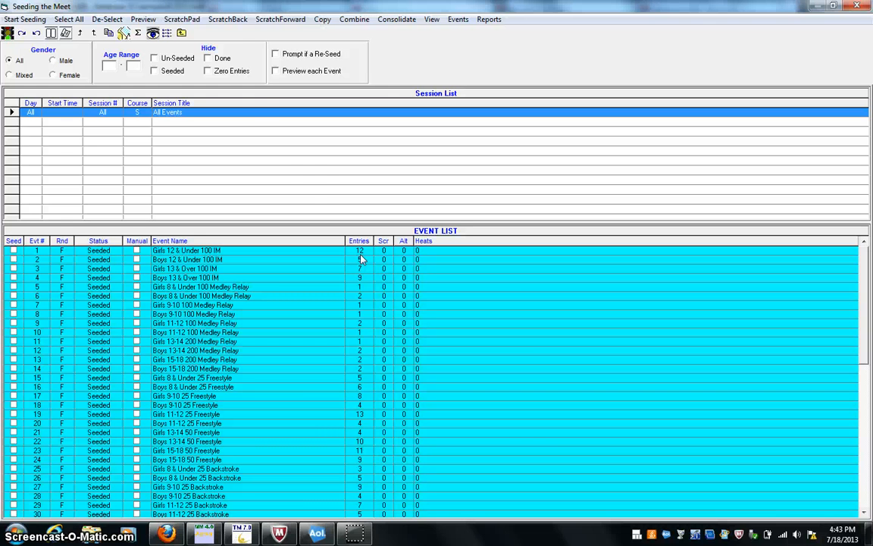
{"action": "left_click", "coordinate": [75, 18]}
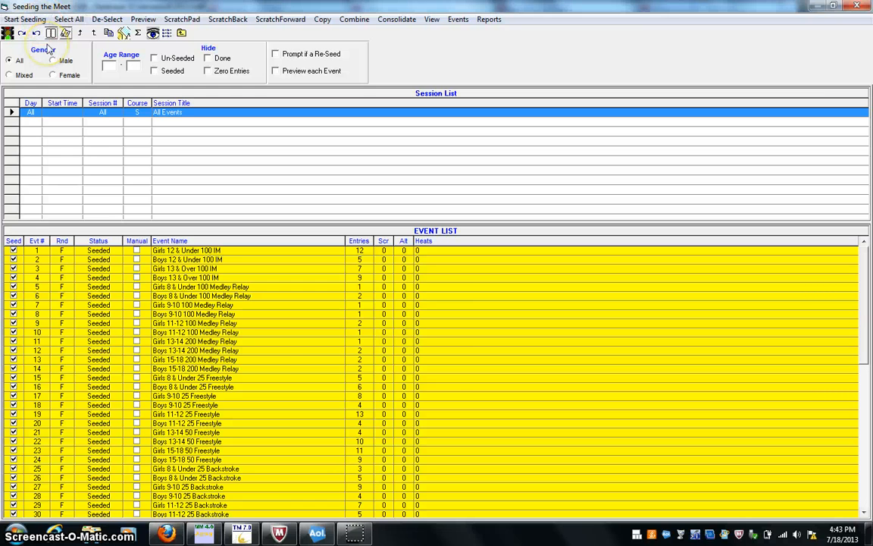
{"action": "left_click", "coordinate": [27, 20]}
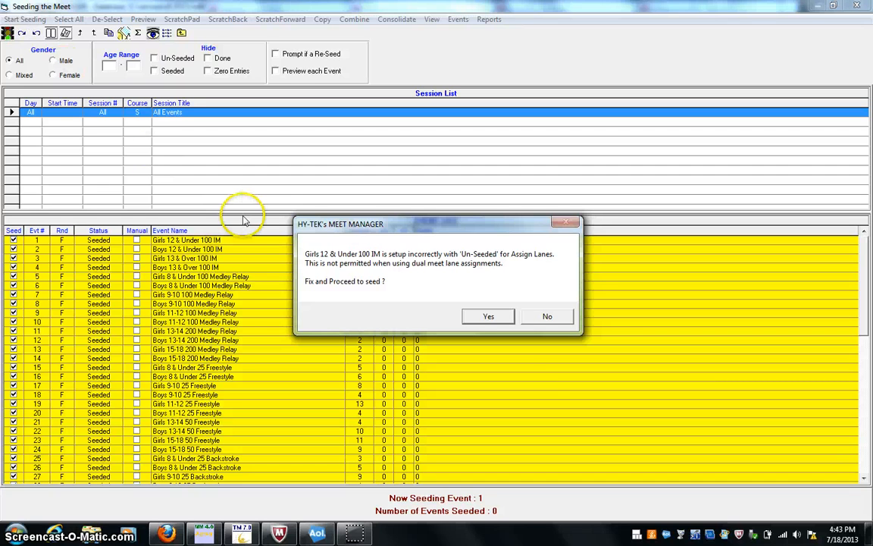
{"action": "left_click", "coordinate": [485, 315]}
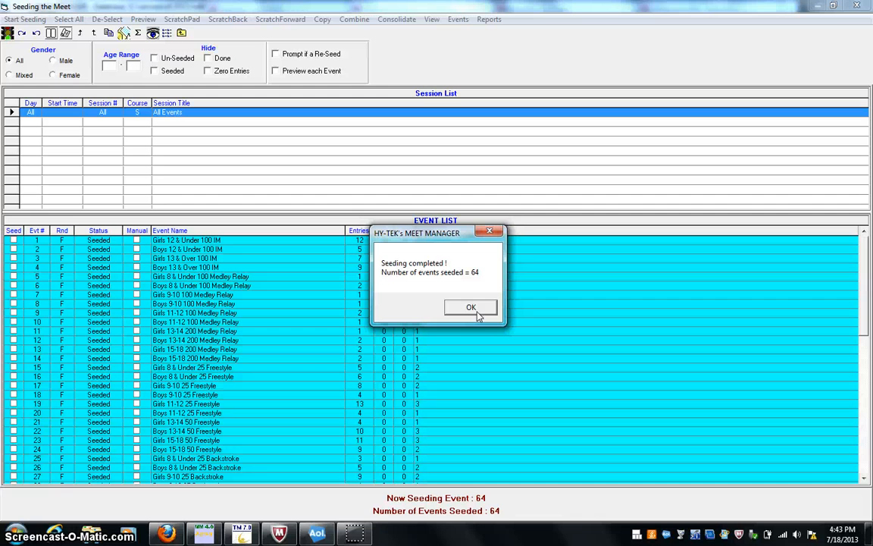
{"action": "left_click", "coordinate": [470, 308]}
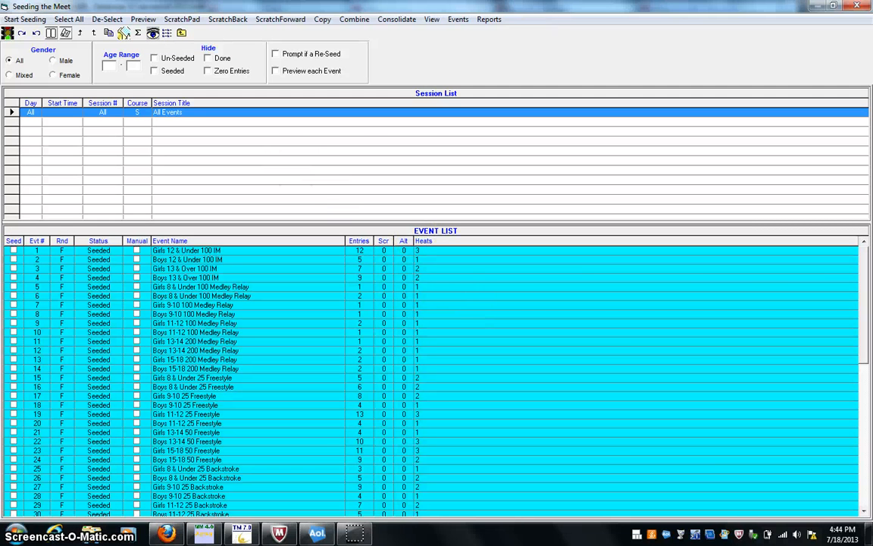
{"action": "left_click", "coordinate": [183, 33]}
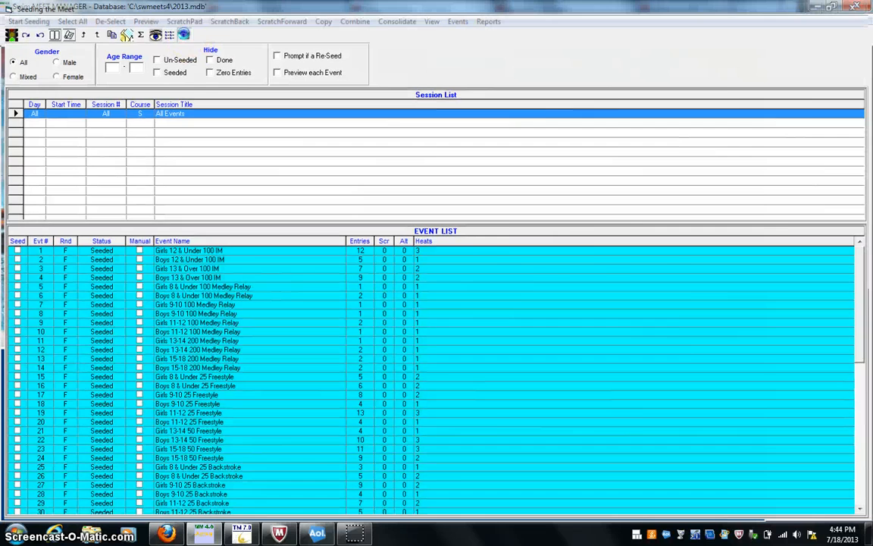
Step: Open the Run the Meet window and check the lane assignments in heats 2 and 3 of event 1
{"action": "left_click", "coordinate": [218, 20]}
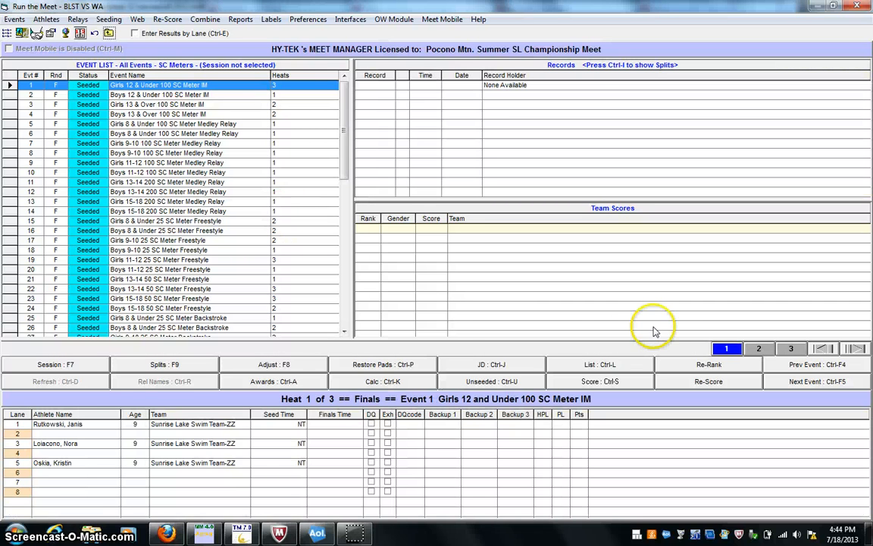
{"action": "left_click", "coordinate": [760, 351]}
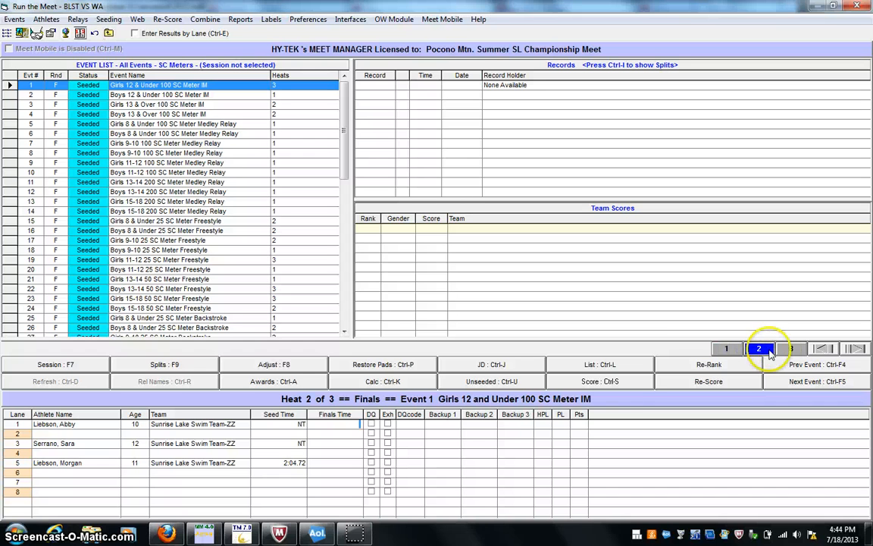
{"action": "left_click", "coordinate": [792, 348]}
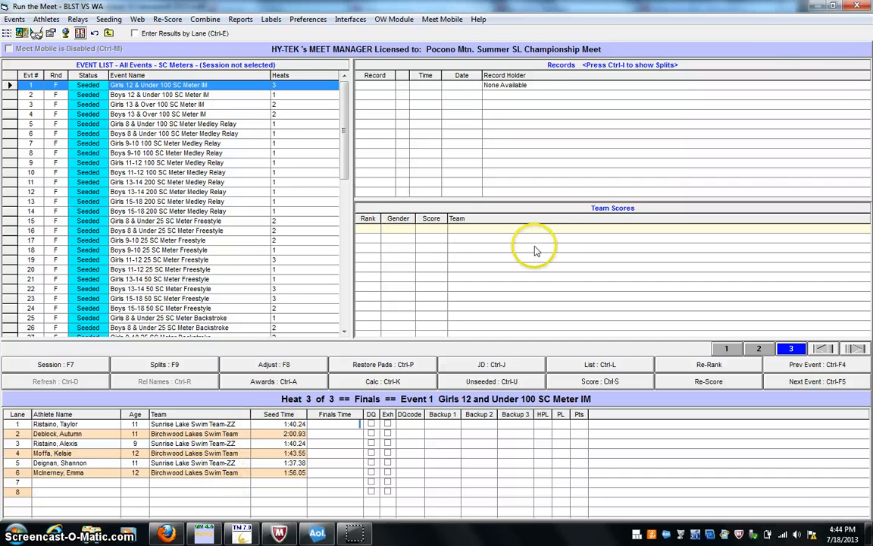
Step: Enter finals times for event 2, Boys 12 & Under 100 IM: 54.66 in lane 1 and 55.89 in lane 3
{"action": "left_click", "coordinate": [179, 94]}
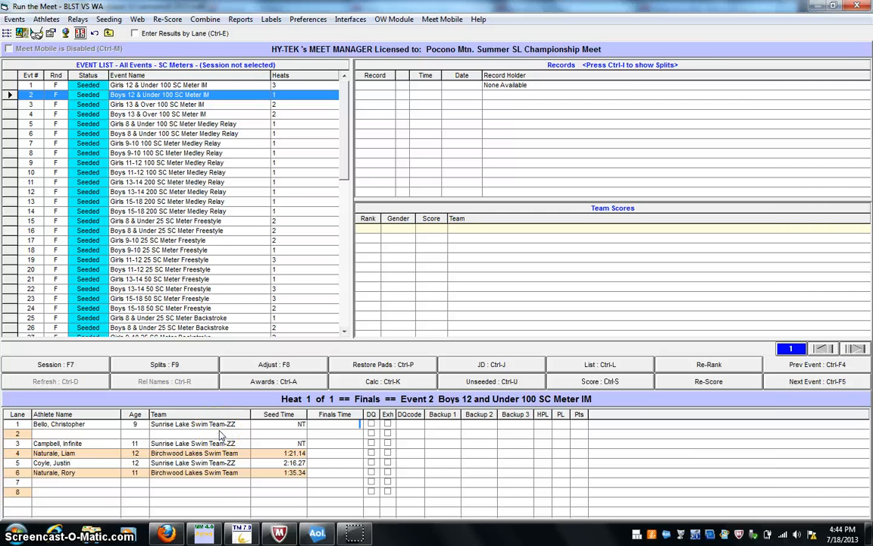
{"action": "left_click", "coordinate": [334, 430]}
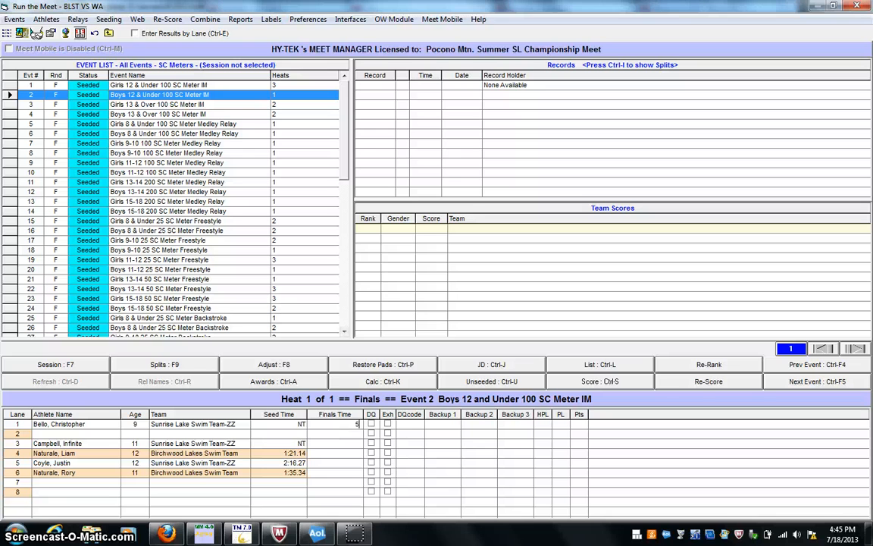
{"action": "type", "text": "54"}
{"action": "type", "text": ".66"}
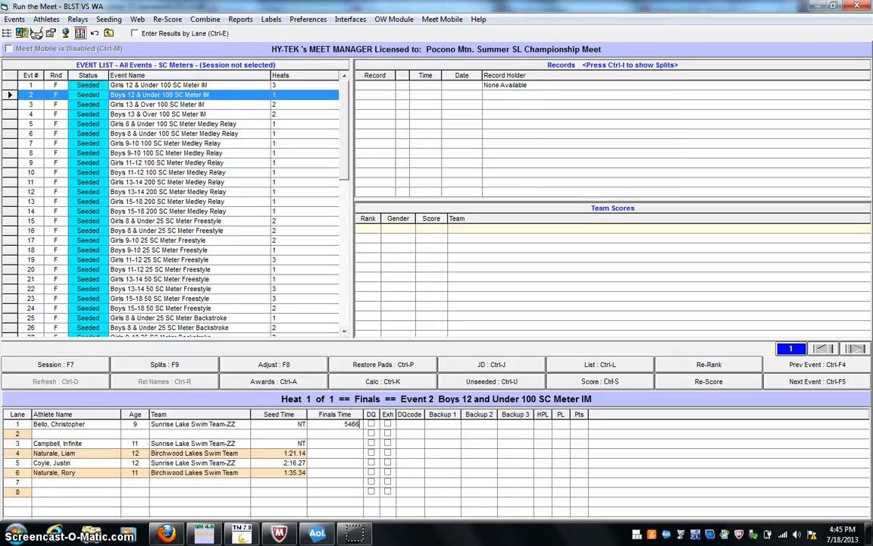
{"action": "key", "text": "Return"}
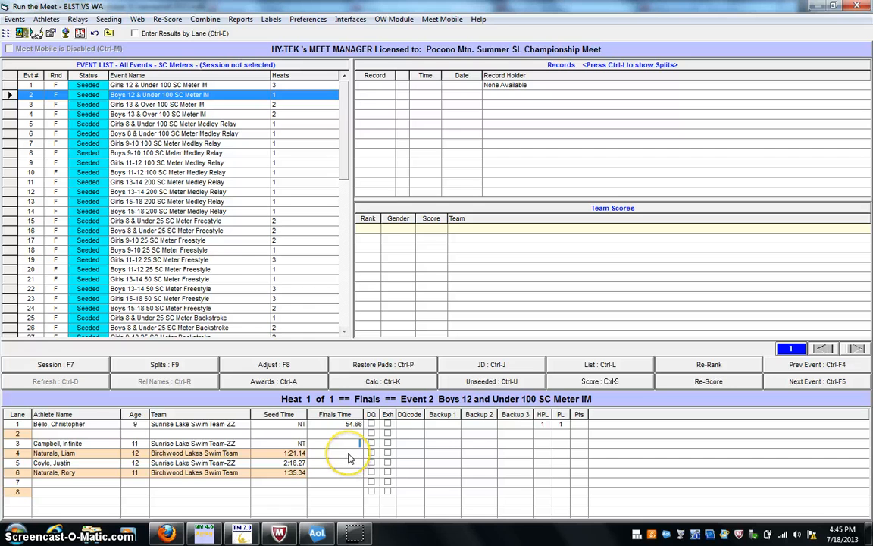
{"action": "type", "text": "55."}
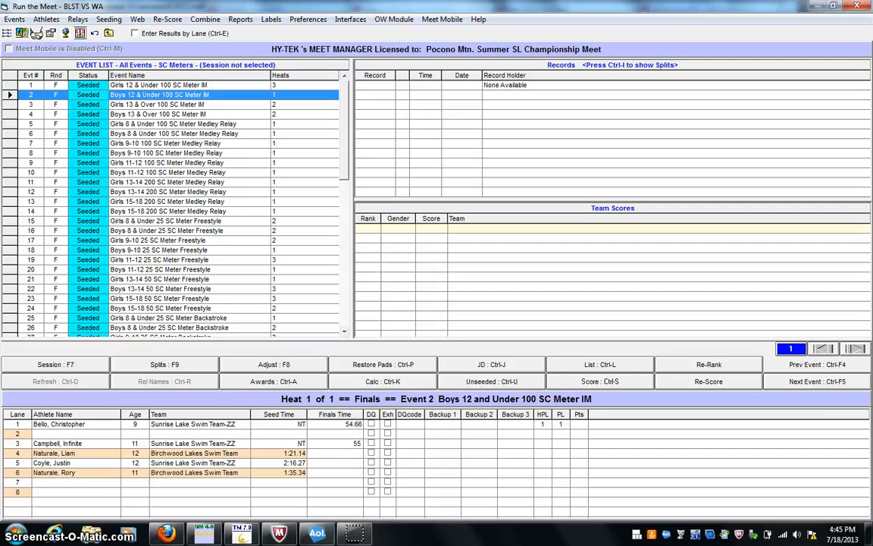
{"action": "type", "text": "89"}
{"action": "key", "text": "Return"}
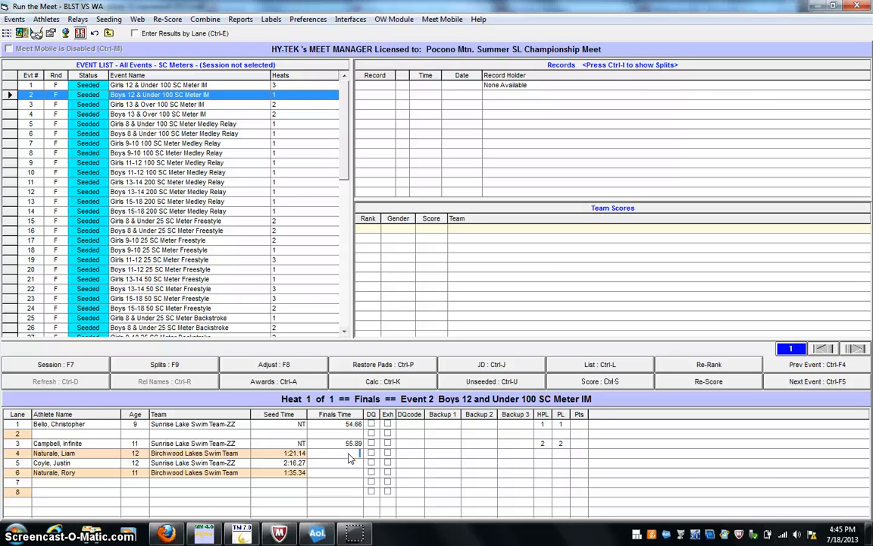
Step: Enter event 2 finals times of 45.73, 47.98 and 57.99 for lanes 4, 5 and 6, and score the event
{"action": "type", "text": "45.73"}
{"action": "key", "text": "Return"}
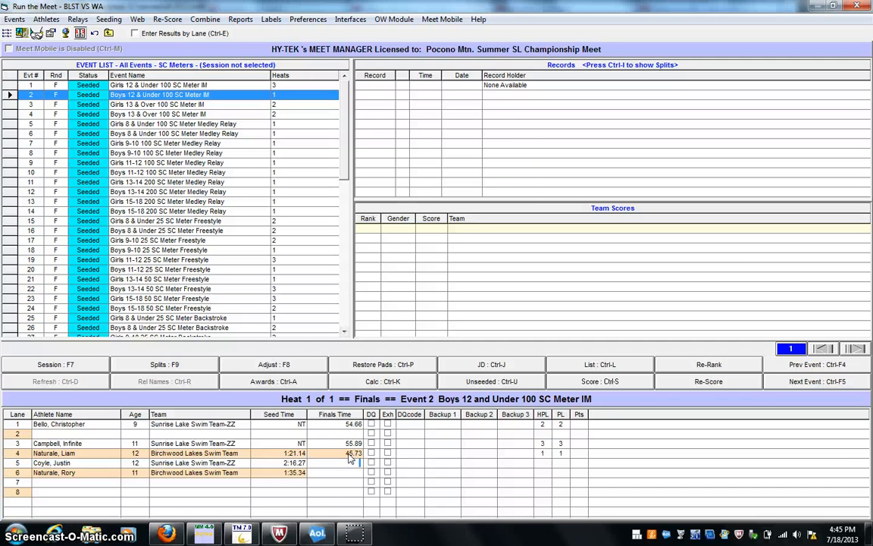
{"action": "type", "text": "4798"}
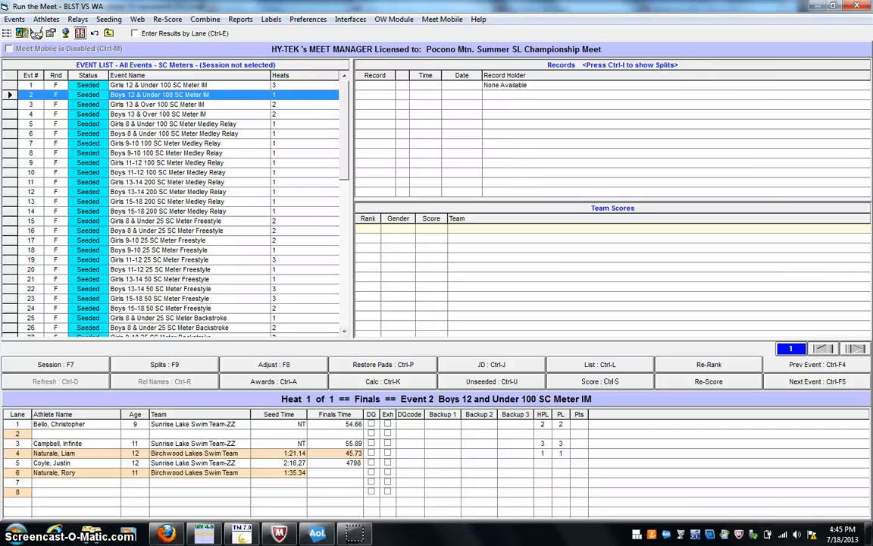
{"action": "key", "text": "Return"}
{"action": "type", "text": "5"}
{"action": "type", "text": "7.99"}
{"action": "key", "text": "Return"}
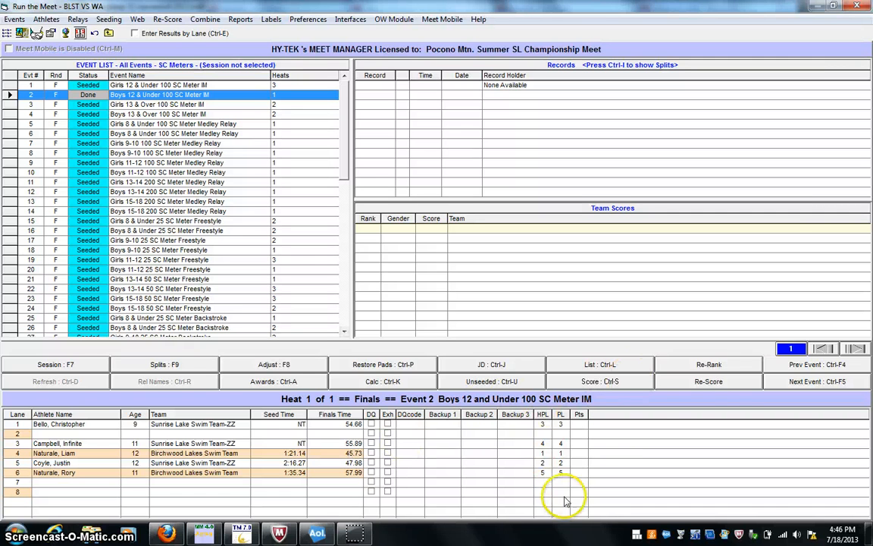
{"action": "left_click", "coordinate": [723, 382]}
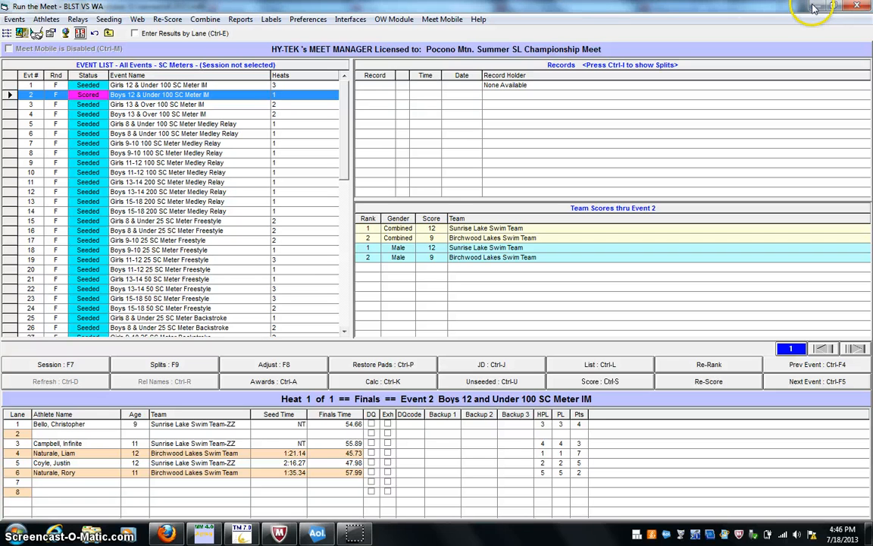
{"action": "left_click", "coordinate": [855, 6]}
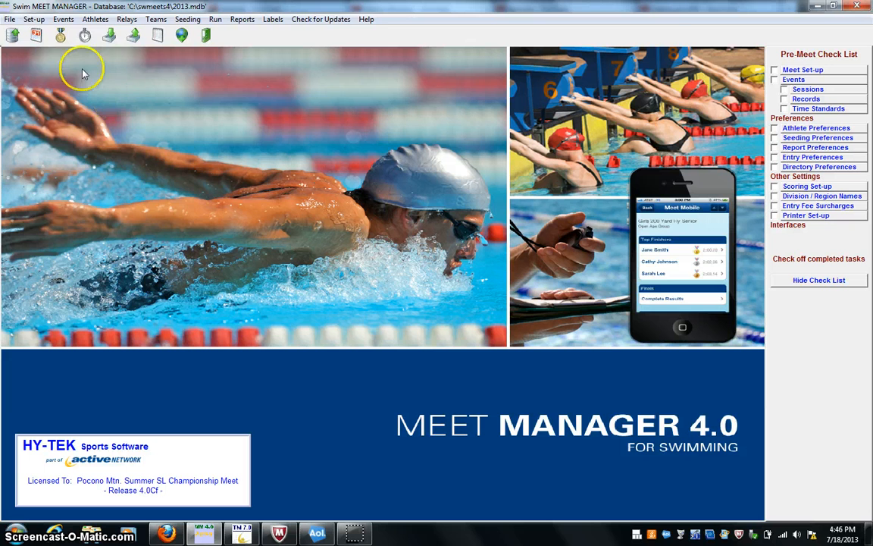
Step: In the standard scoring set-up, set the individual points for first, second and third place to 4, 2 and 1
{"action": "left_click", "coordinate": [34, 19]}
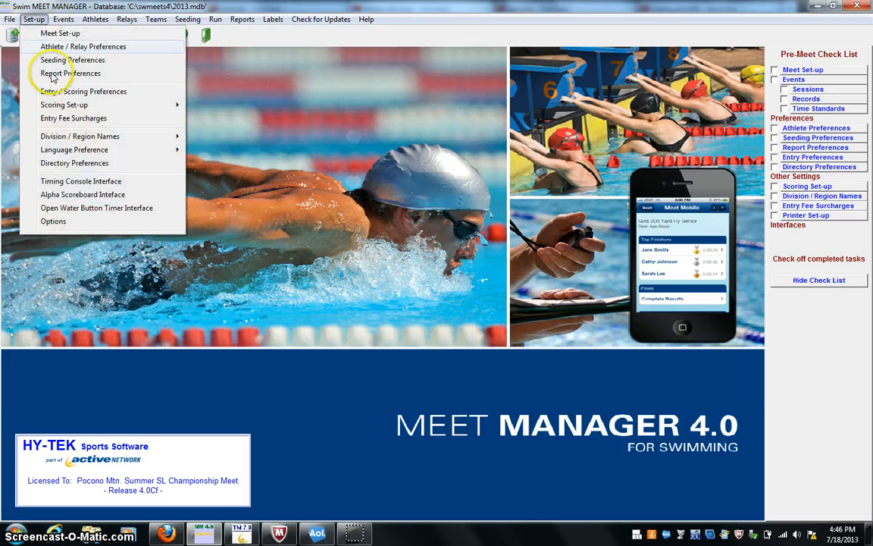
{"action": "mouse_move", "coordinate": [88, 107]}
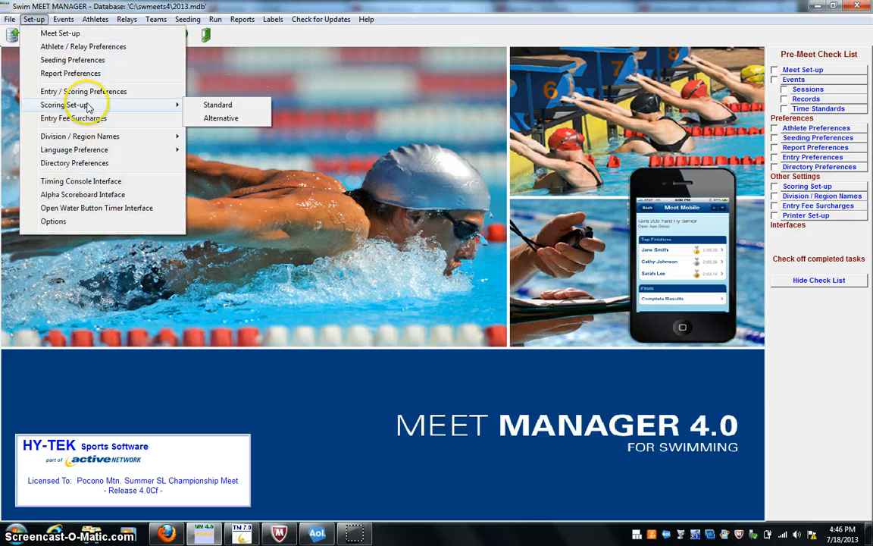
{"action": "left_click", "coordinate": [215, 106]}
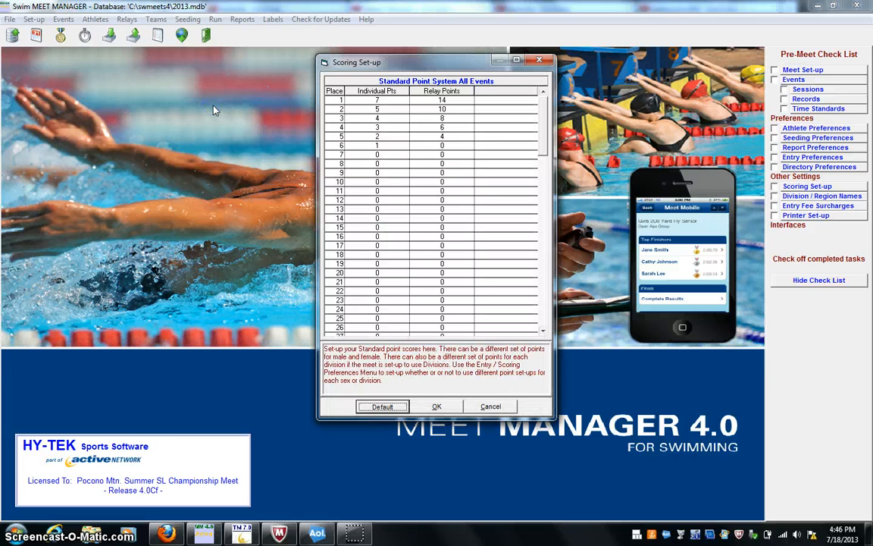
{"action": "left_click", "coordinate": [377, 99]}
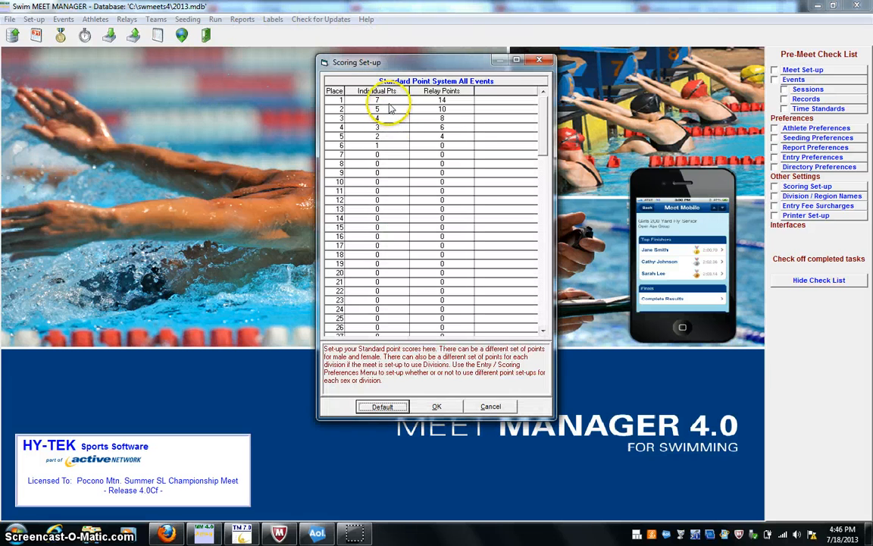
{"action": "left_click", "coordinate": [388, 104]}
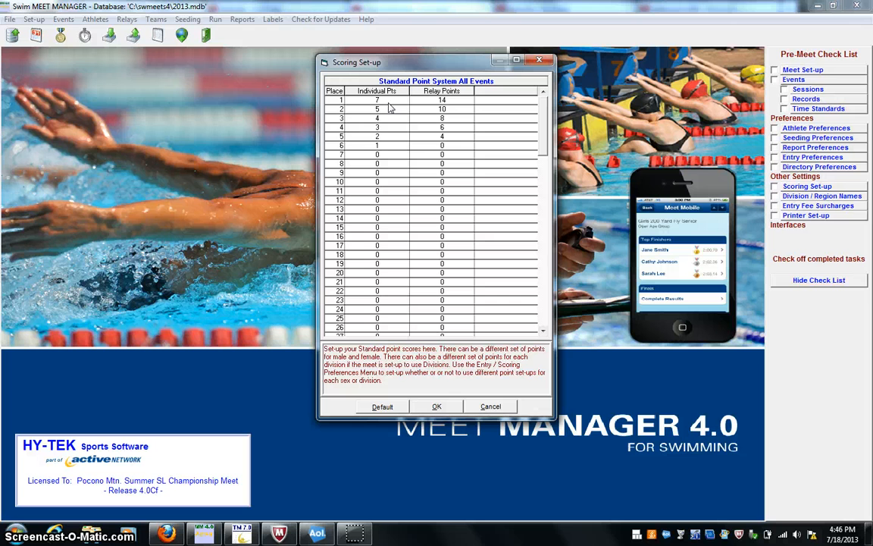
{"action": "left_click", "coordinate": [377, 100]}
{"action": "type", "text": "2"}
{"action": "left_click", "coordinate": [387, 100]}
{"action": "left_click", "coordinate": [387, 100]}
{"action": "left_click", "coordinate": [386, 100]}
{"action": "type", "text": "4"}
{"action": "left_click", "coordinate": [387, 106]}
{"action": "type", "text": "2"}
{"action": "key", "text": "Down"}
{"action": "type", "text": "1"}
Step: Set the individual points for fourth, fifth and sixth place to 0
{"action": "key", "text": "Down"}
{"action": "key", "text": "Down"}
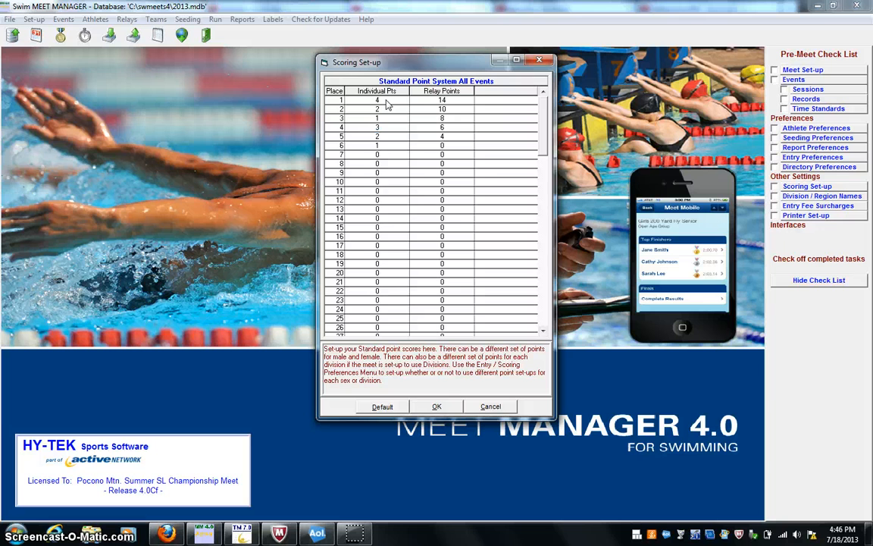
{"action": "key", "text": "Down"}
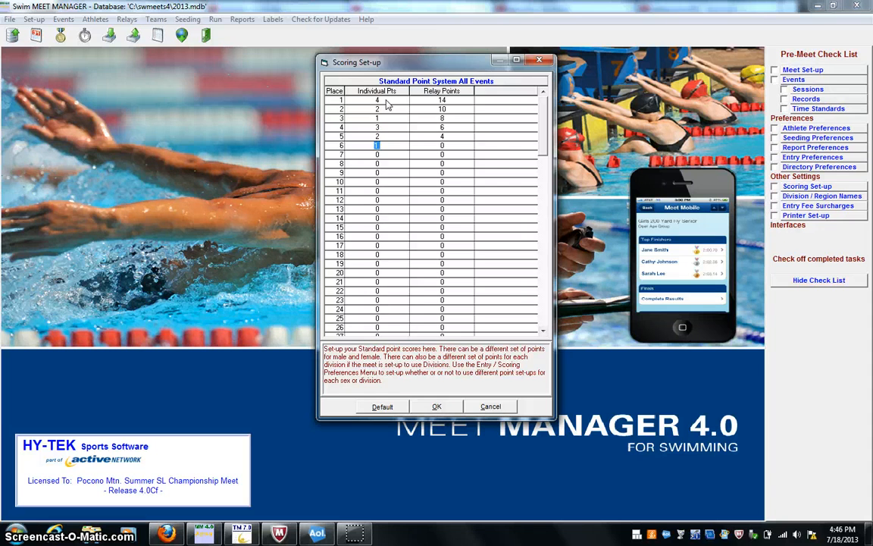
{"action": "key", "text": "Up"}
{"action": "key", "text": "Up"}
{"action": "type", "text": "0"}
{"action": "key", "text": "Down"}
{"action": "type", "text": "0"}
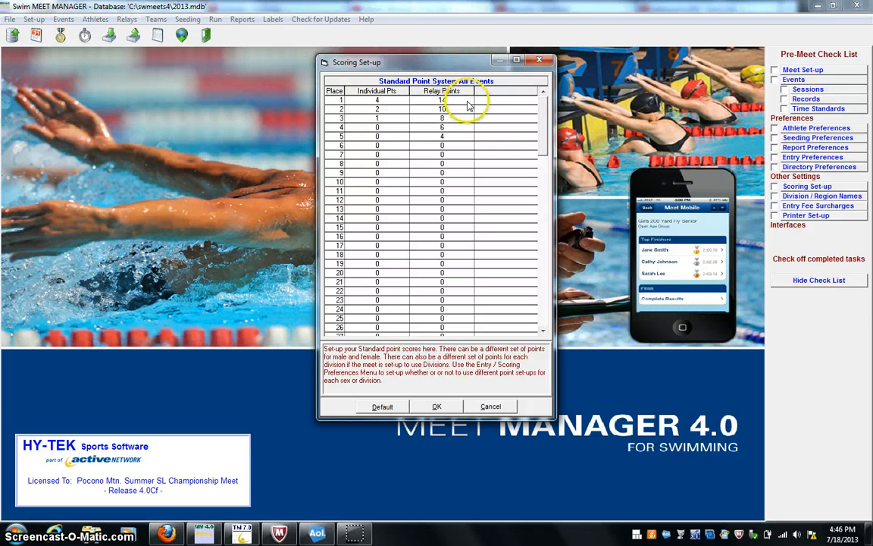
Step: Set the relay points to 6, 3 and 1 for the top three places and 0 for fourth and fifth, and save the scoring set-up
{"action": "type", "text": "6"}
{"action": "type", "text": "3"}
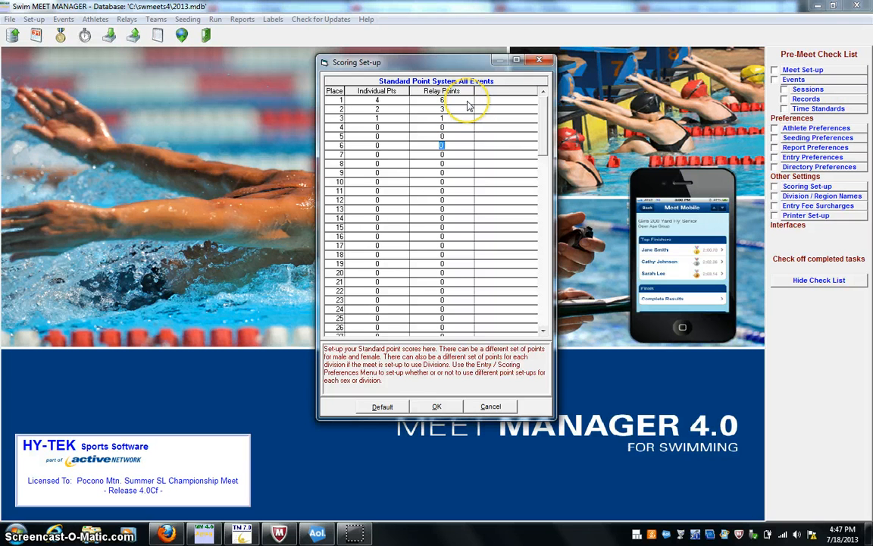
{"action": "left_click", "coordinate": [443, 407]}
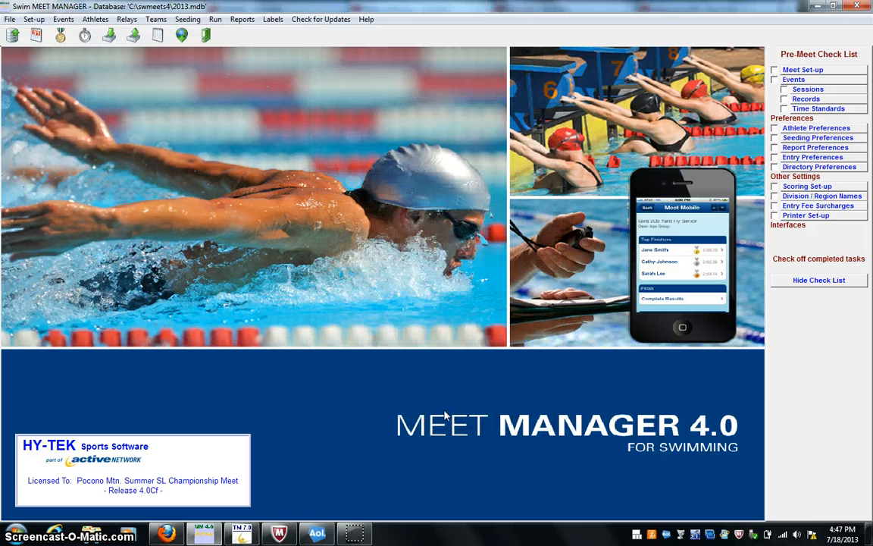
Step: In the entry and scoring preferences, set the maximum scorers per team per event to 2 for individual and 2 for relay, and save
{"action": "left_click", "coordinate": [34, 18]}
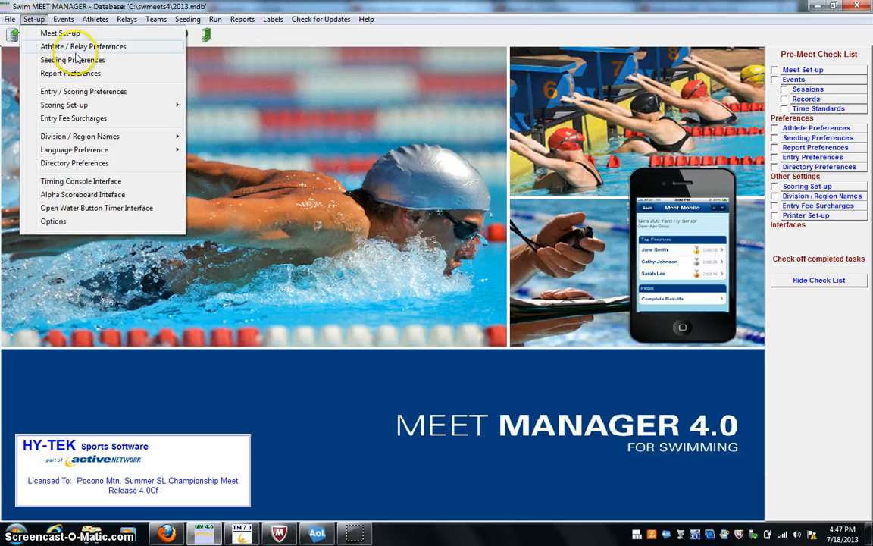
{"action": "left_click", "coordinate": [152, 91]}
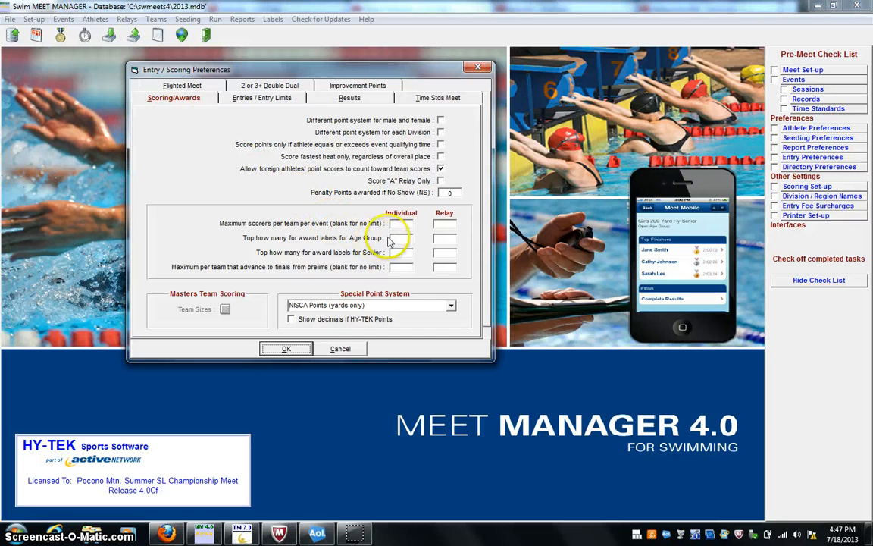
{"action": "left_click", "coordinate": [409, 223]}
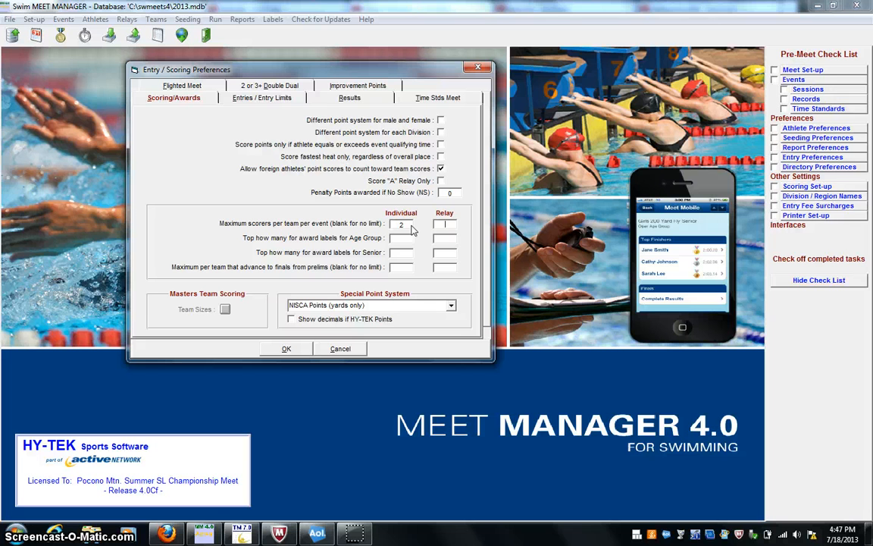
{"action": "key", "text": "Tab"}
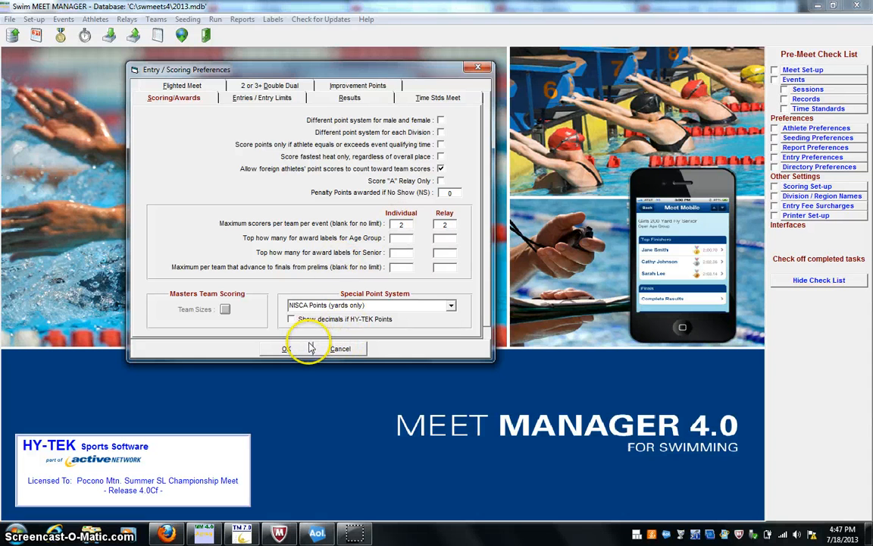
{"action": "left_click", "coordinate": [286, 347]}
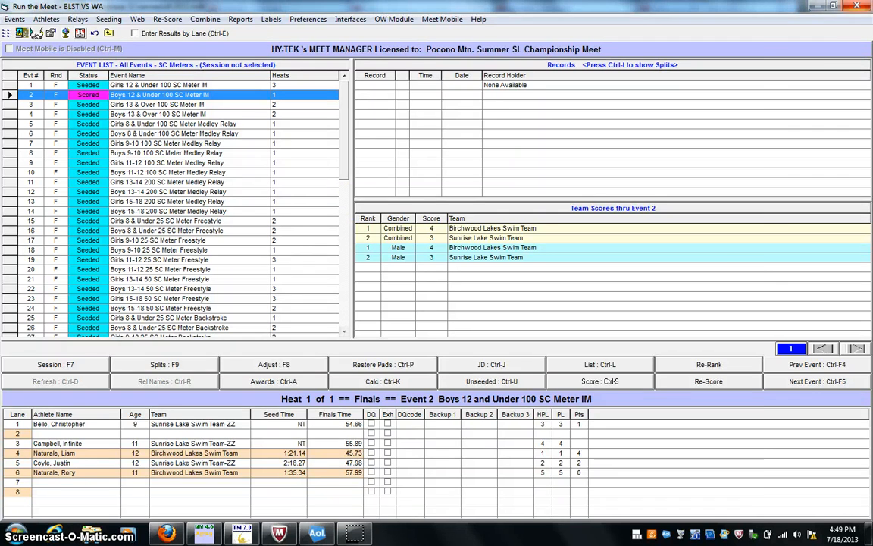
Step: Leave the meet run view and set up a results export for Team Manager with team BLST and LSC ZZ
{"action": "left_click", "coordinate": [856, 6]}
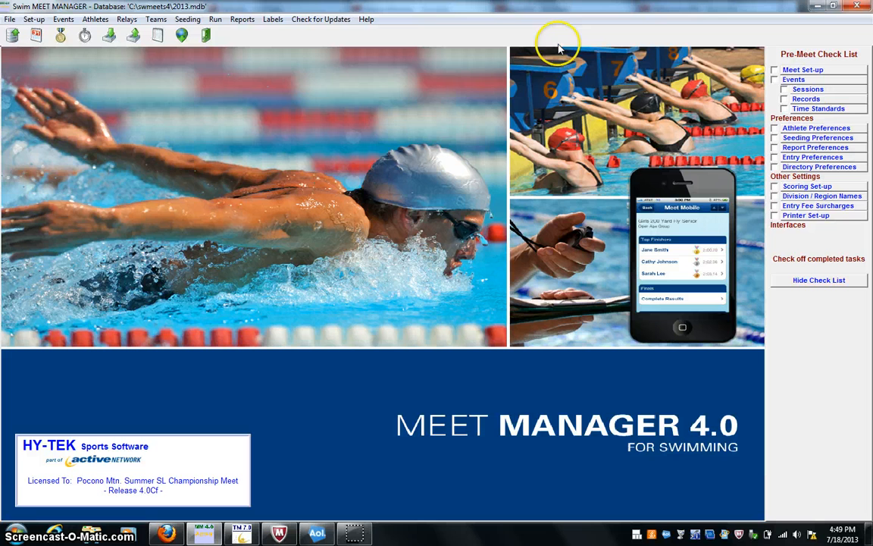
{"action": "left_click", "coordinate": [6, 21]}
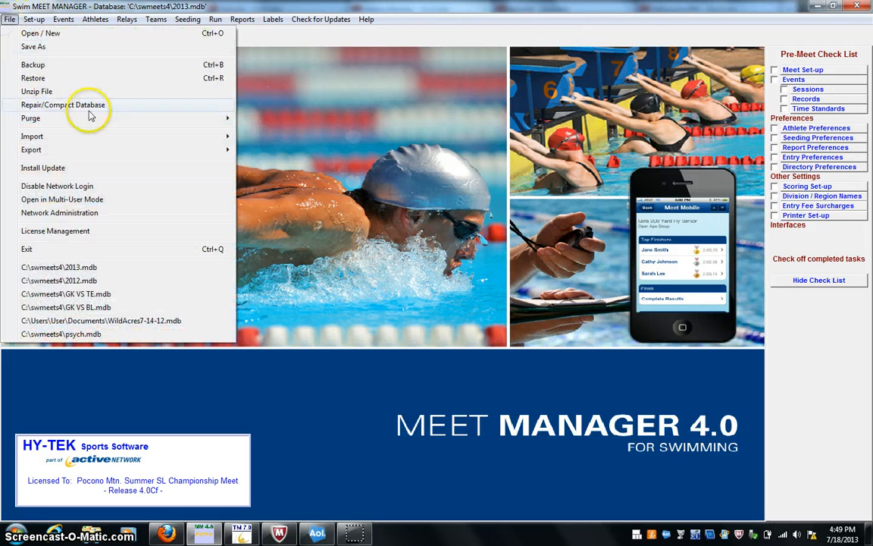
{"action": "mouse_move", "coordinate": [202, 150]}
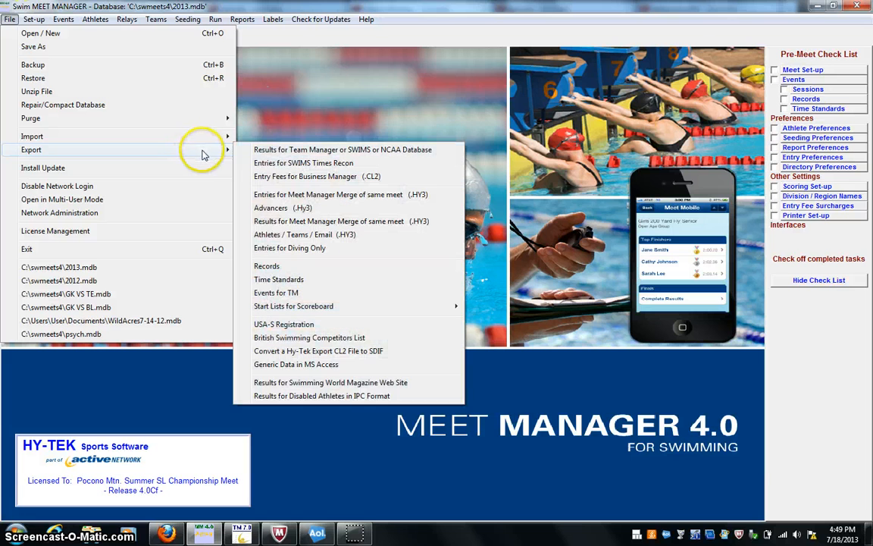
{"action": "left_click", "coordinate": [266, 150]}
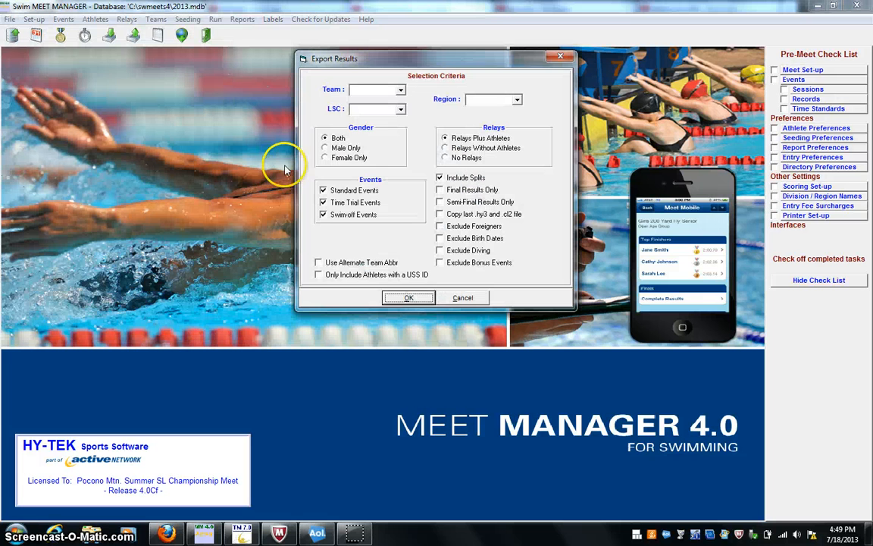
{"action": "left_click", "coordinate": [400, 90]}
{"action": "left_click", "coordinate": [402, 111]}
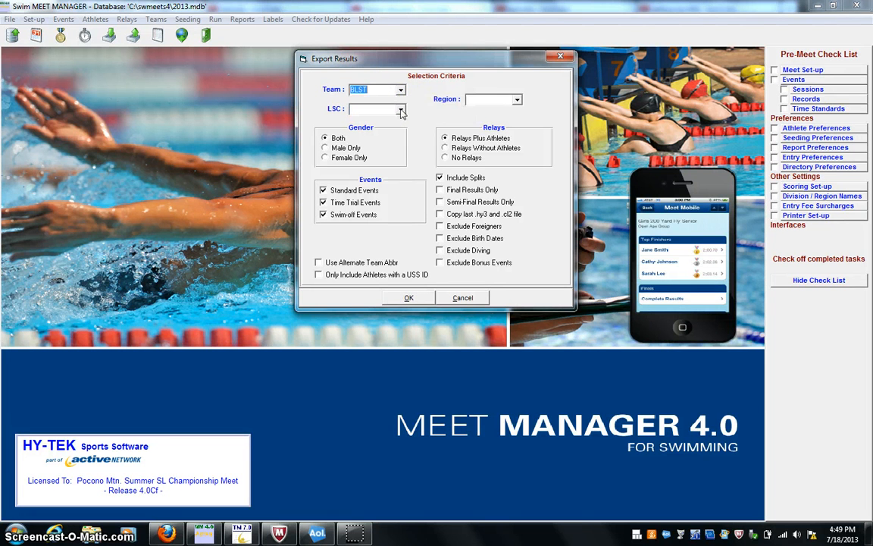
{"action": "left_click", "coordinate": [401, 111]}
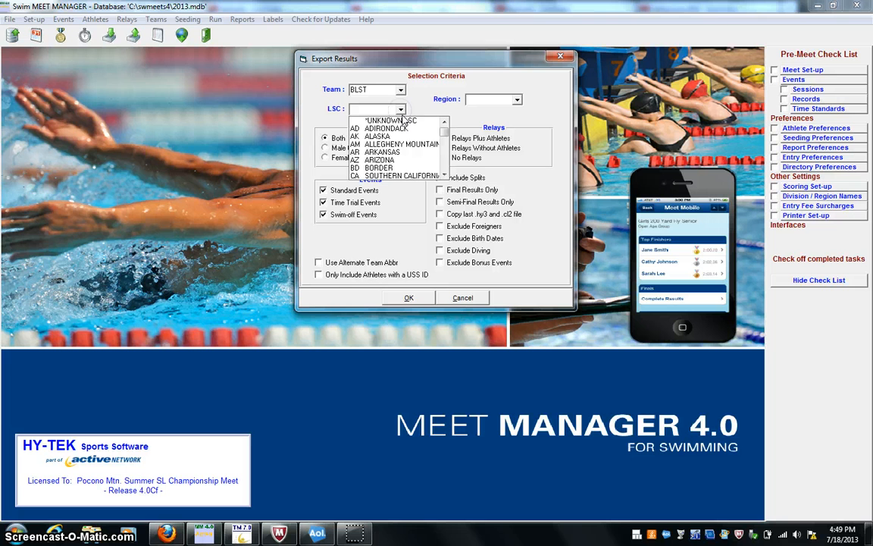
{"action": "left_click", "coordinate": [445, 174]}
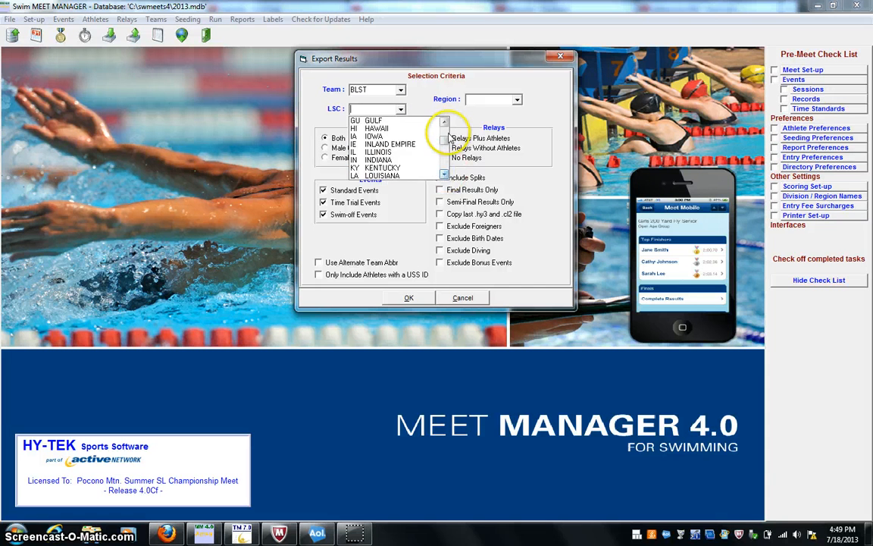
{"action": "left_click_drag", "start_coordinate": [445, 138], "coordinate": [448, 169]}
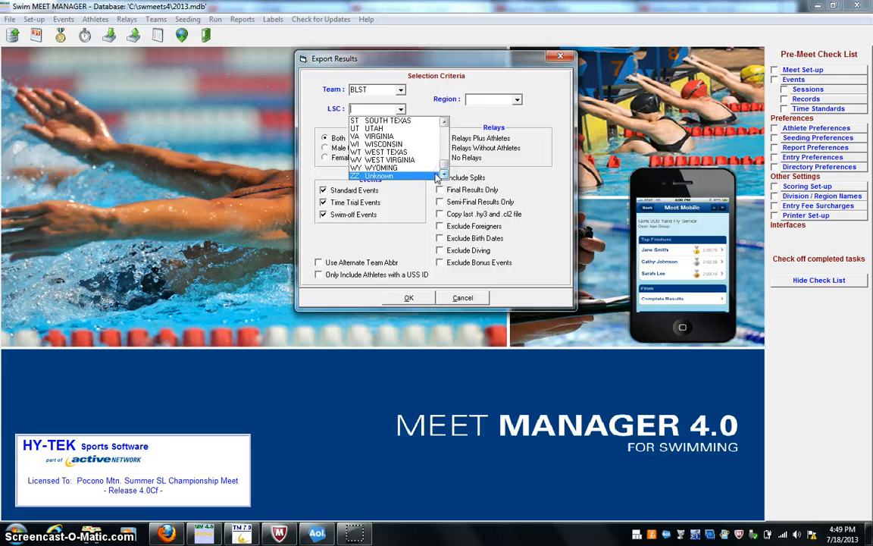
{"action": "left_click", "coordinate": [425, 175]}
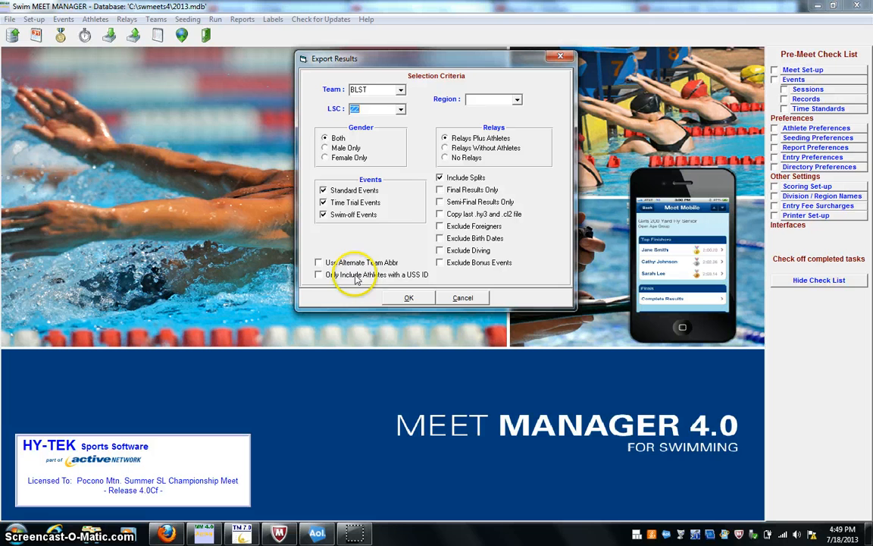
Step: Exclude splits from the results export and try to run it for BLST
{"action": "left_click", "coordinate": [442, 184]}
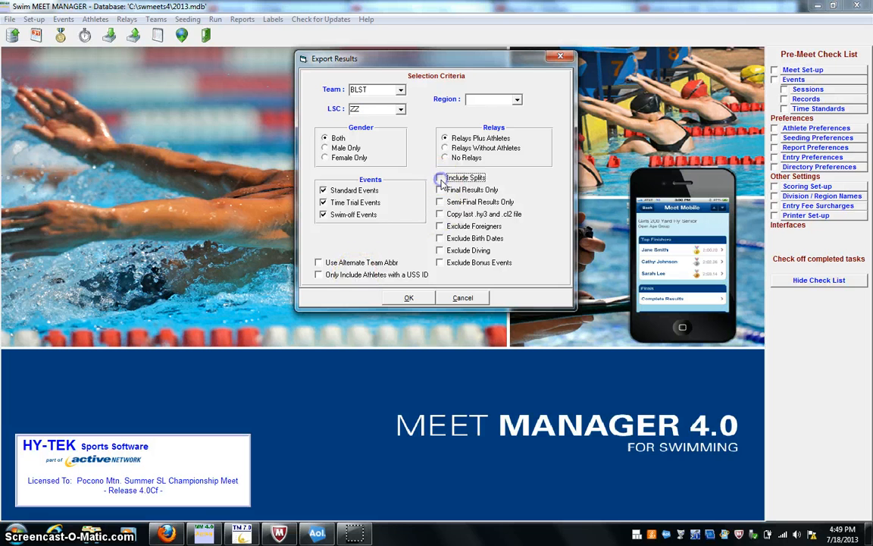
{"action": "left_click", "coordinate": [440, 178]}
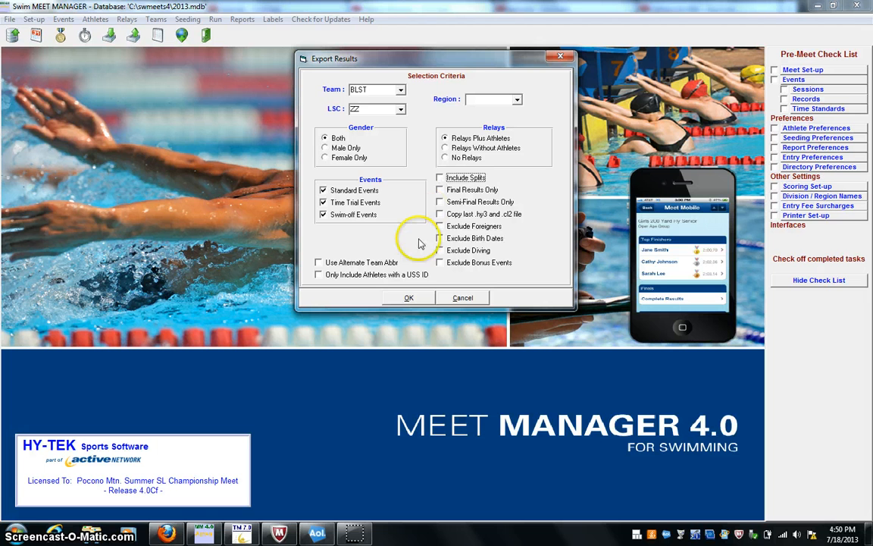
{"action": "left_click", "coordinate": [423, 298]}
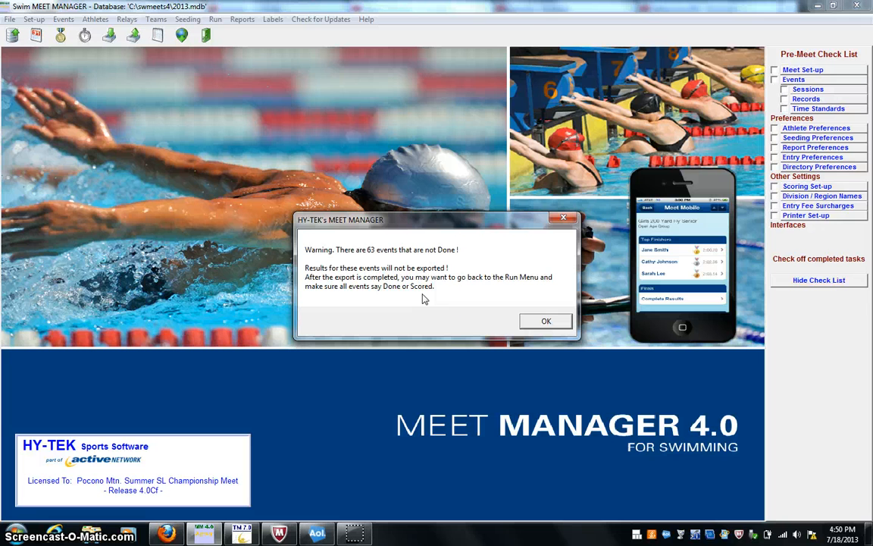
{"action": "left_click", "coordinate": [533, 321]}
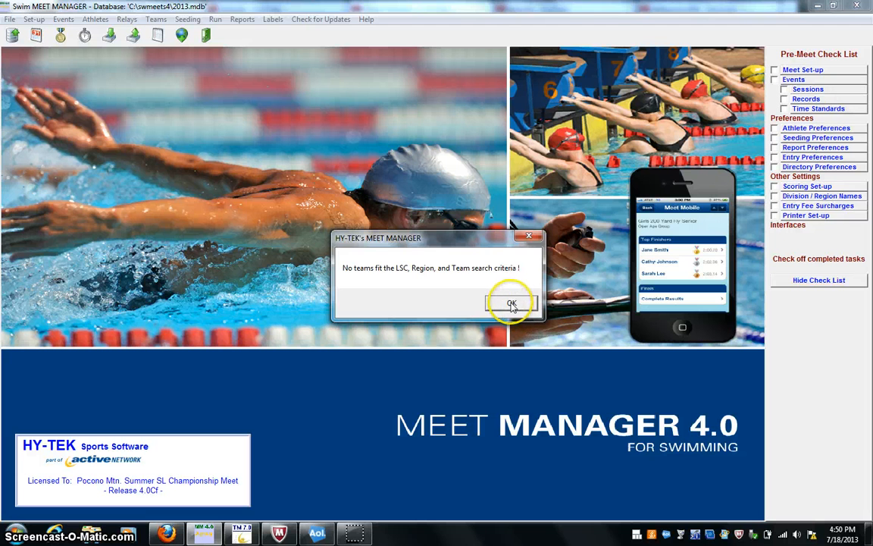
{"action": "left_click", "coordinate": [511, 303]}
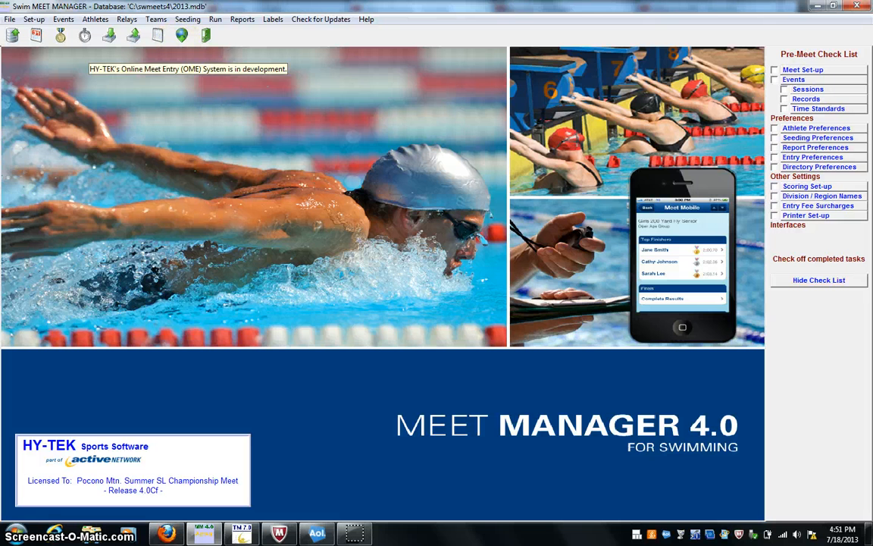
Step: Set the Birchwood Lakes Swim Team's LSC to ZZ in its team record, save it and close the team list
{"action": "left_click", "coordinate": [155, 18]}
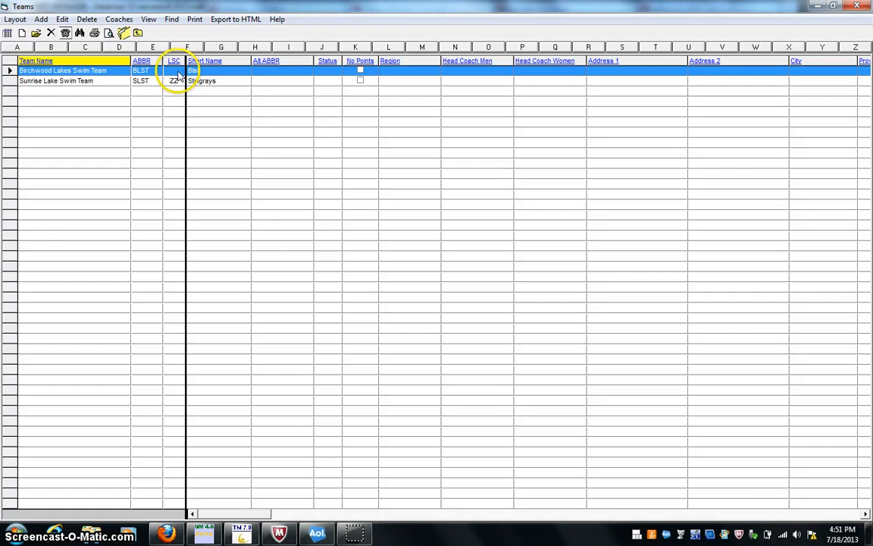
{"action": "double_click", "coordinate": [121, 75]}
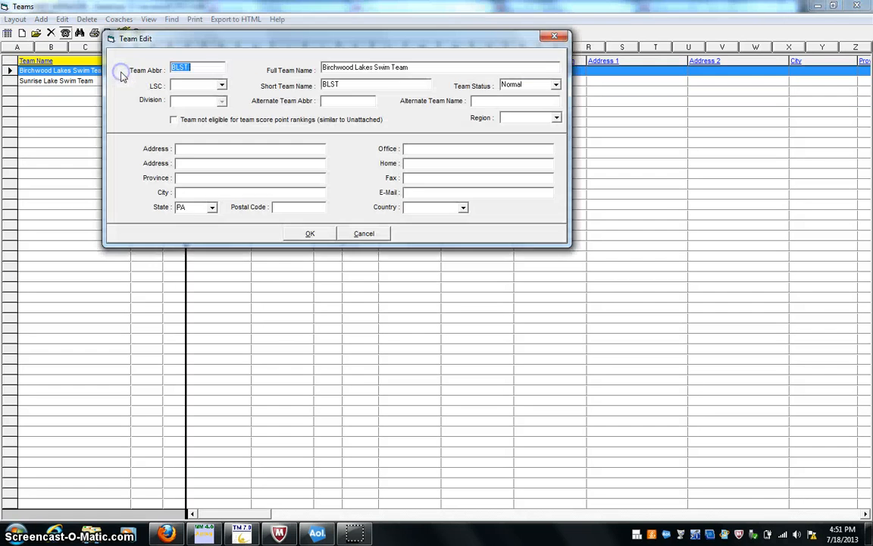
{"action": "left_click", "coordinate": [221, 85]}
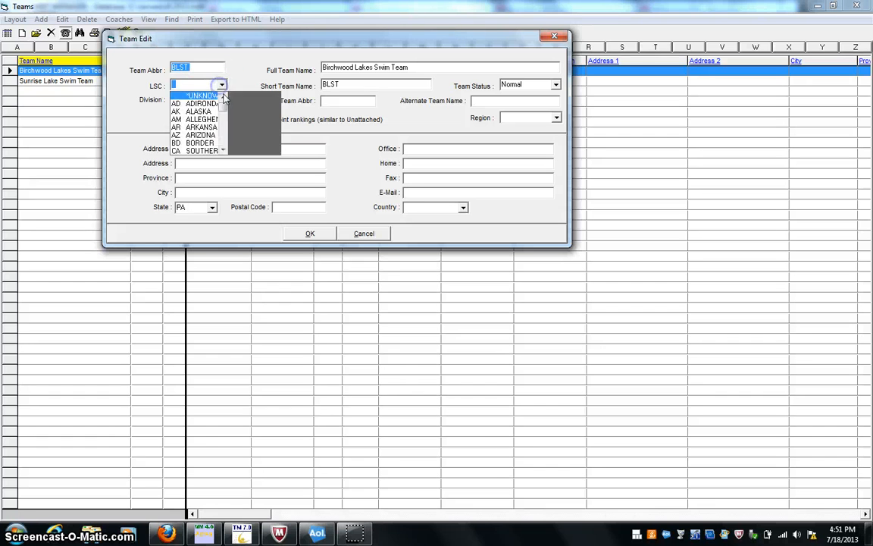
{"action": "left_click_drag", "start_coordinate": [277, 109], "coordinate": [278, 141]}
{"action": "left_click", "coordinate": [266, 151]}
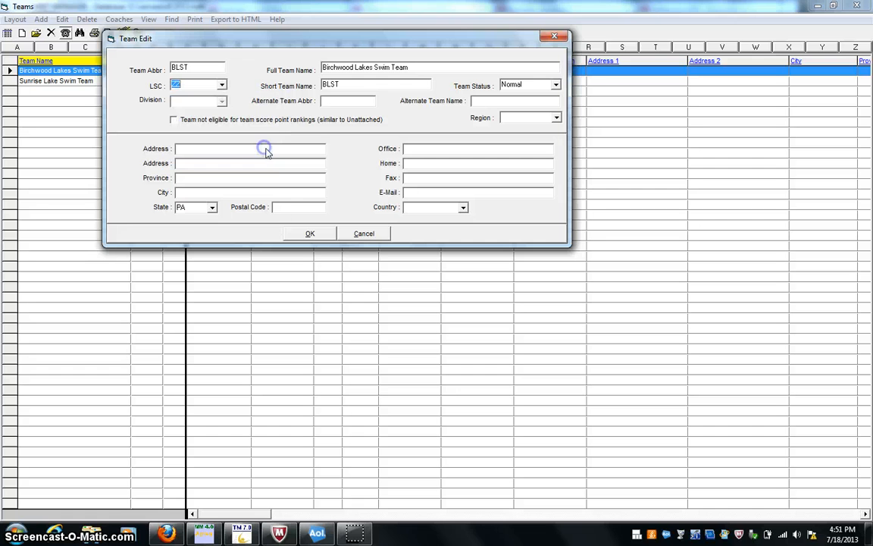
{"action": "left_click", "coordinate": [309, 233]}
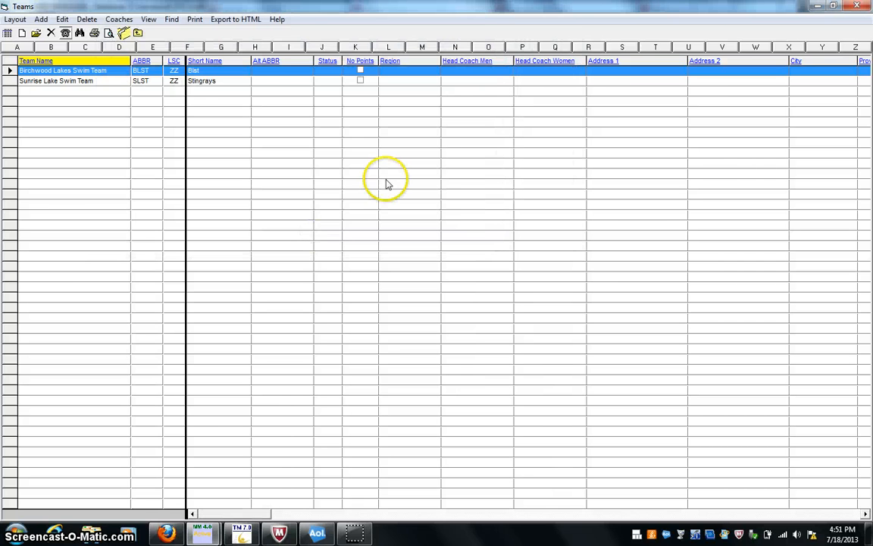
{"action": "left_click", "coordinate": [857, 5]}
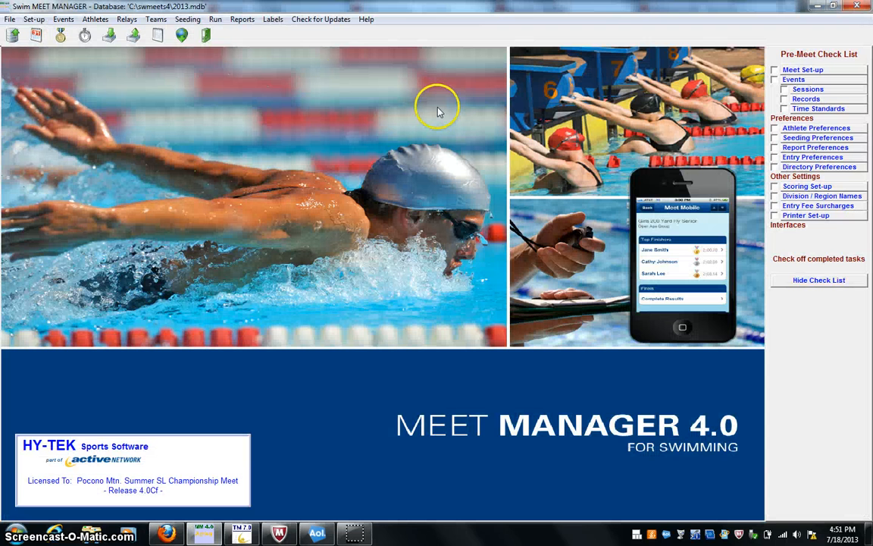
Step: Set up a results export for Team Manager with team BLST-ZZ and LSC ZZ
{"action": "left_click", "coordinate": [10, 18]}
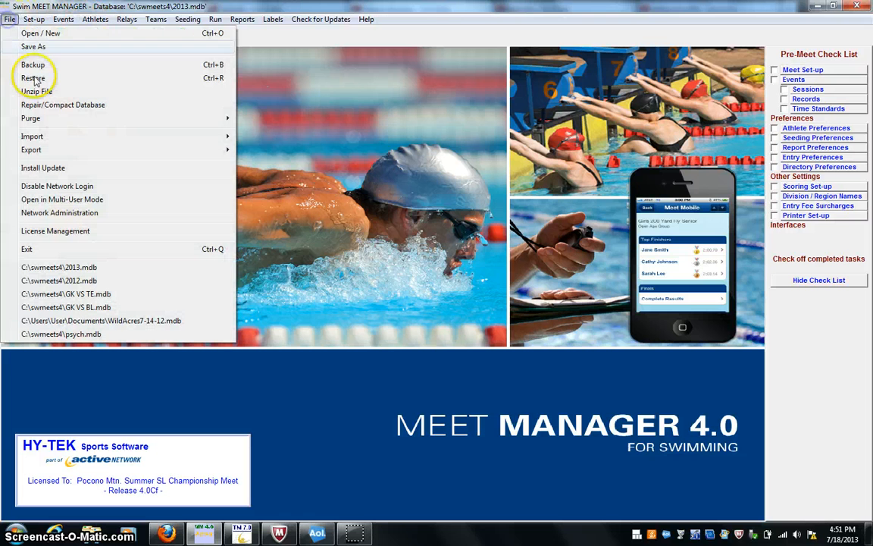
{"action": "mouse_move", "coordinate": [221, 149]}
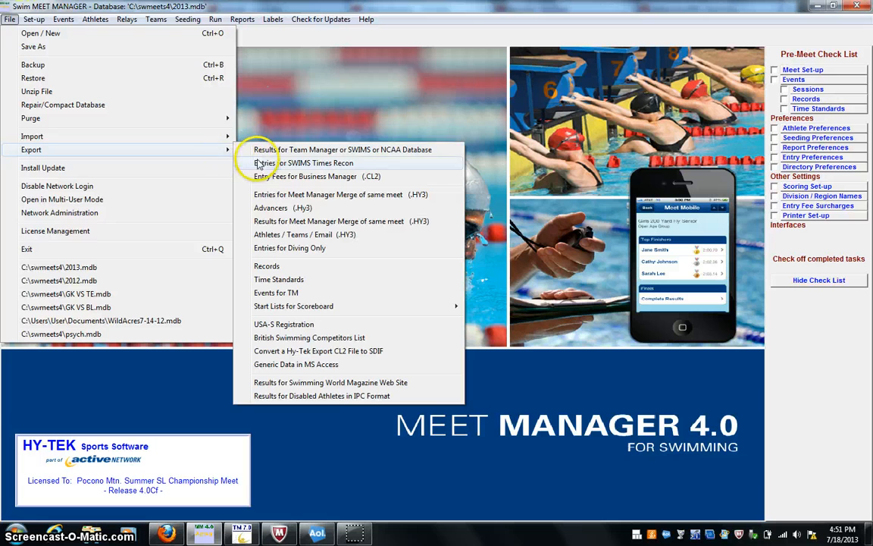
{"action": "left_click", "coordinate": [258, 150]}
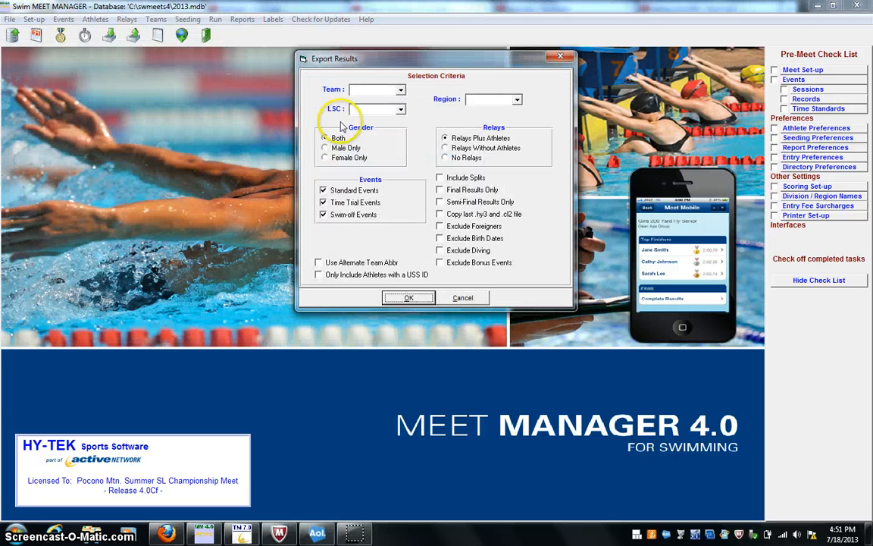
{"action": "left_click", "coordinate": [363, 89]}
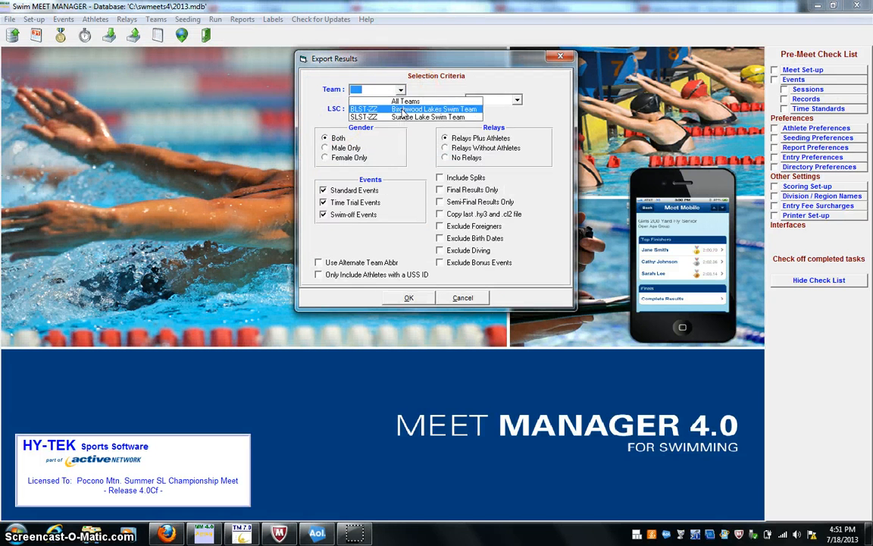
{"action": "left_click", "coordinate": [362, 102]}
{"action": "left_click", "coordinate": [400, 109]}
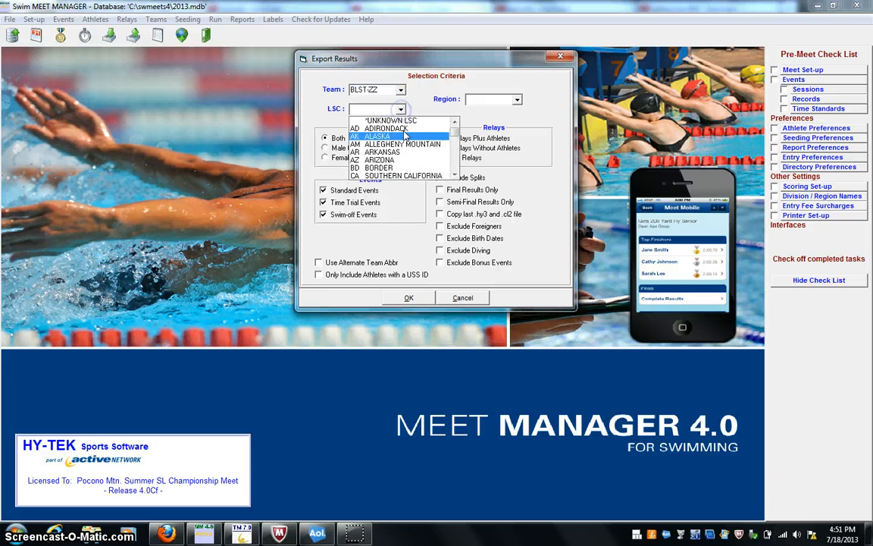
{"action": "left_click", "coordinate": [455, 168]}
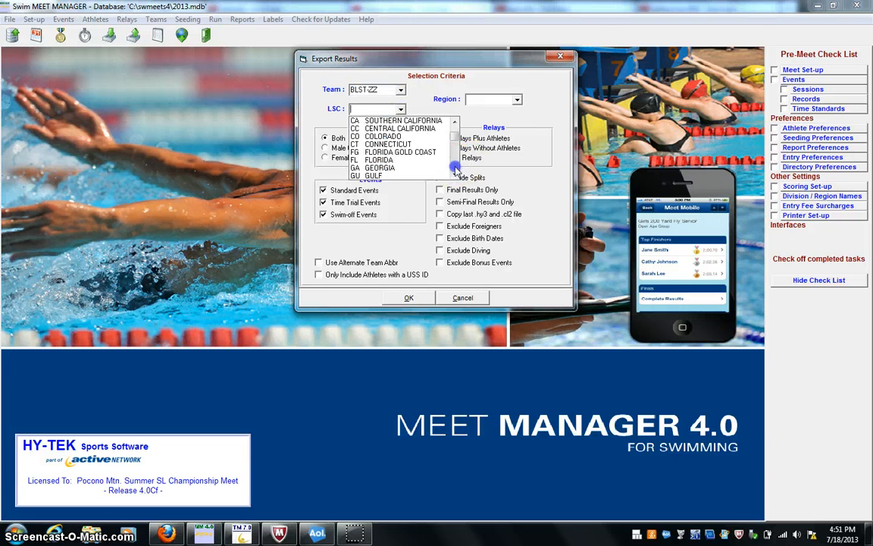
{"action": "left_click", "coordinate": [420, 176]}
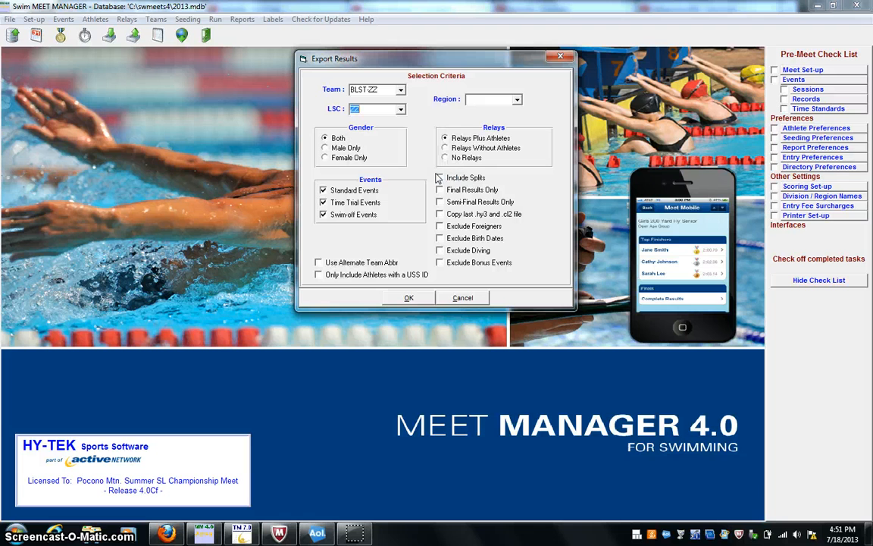
Step: Run the results export for BLST-ZZ and decline copying the export file to another folder
{"action": "left_click", "coordinate": [400, 300]}
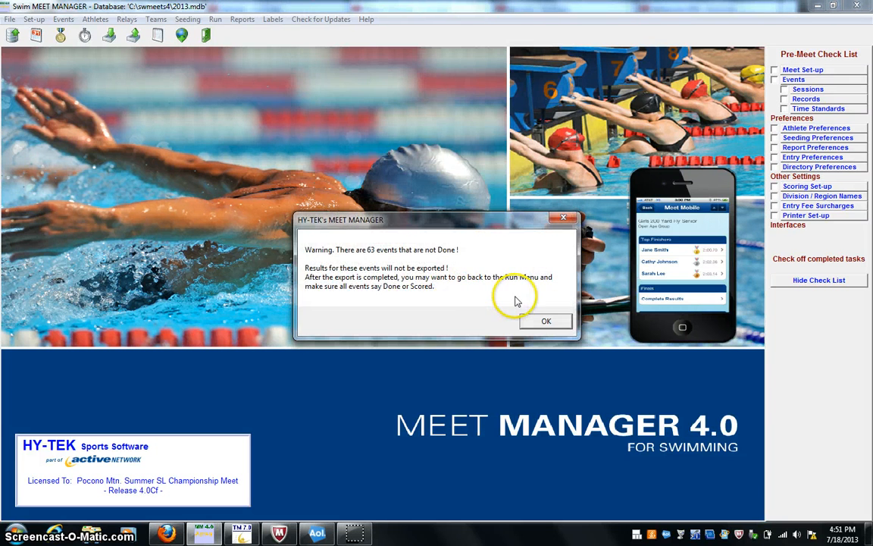
{"action": "left_click", "coordinate": [546, 319]}
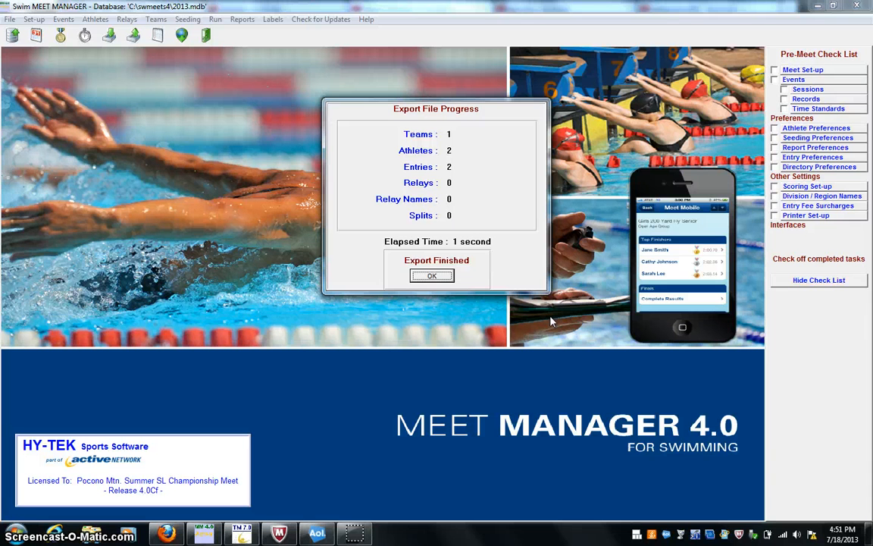
{"action": "left_click", "coordinate": [431, 275]}
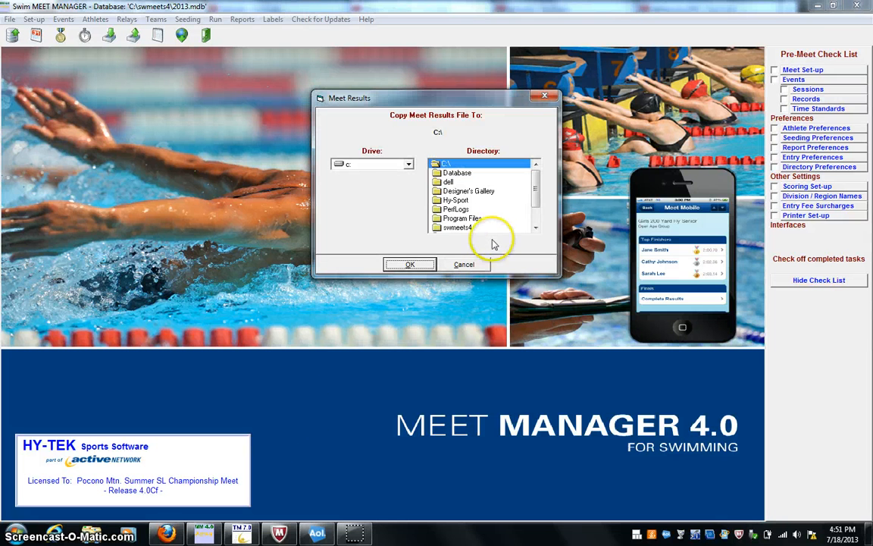
{"action": "left_click", "coordinate": [457, 264]}
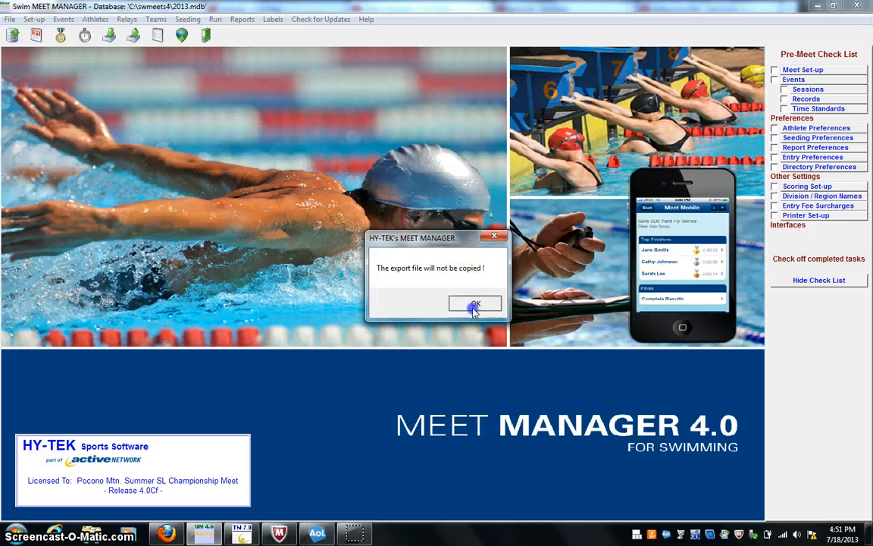
{"action": "left_click", "coordinate": [471, 302]}
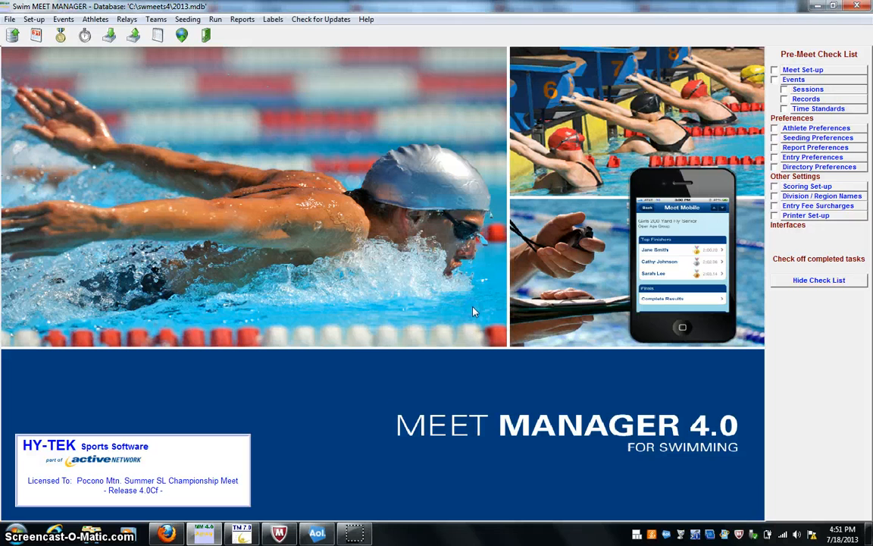
Step: Switch to Team Manager and start a meet results import
{"action": "left_click", "coordinate": [241, 532]}
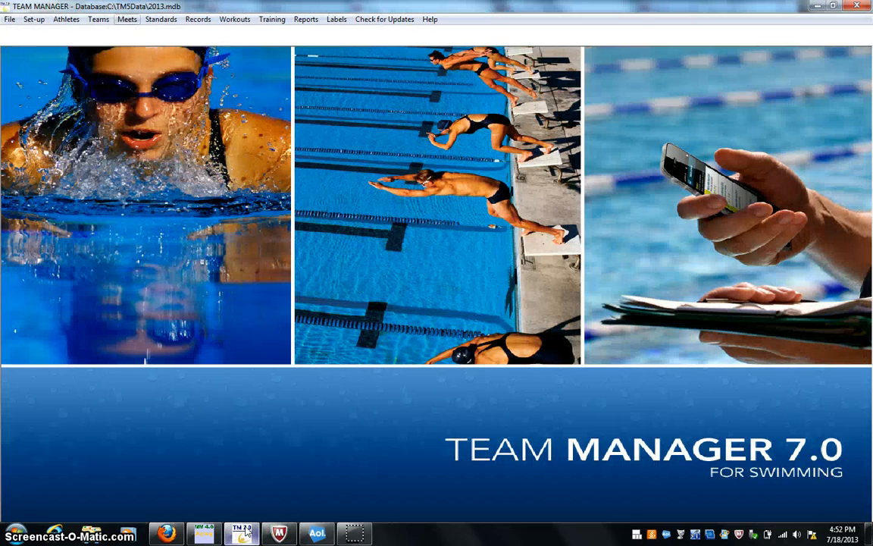
{"action": "left_click", "coordinate": [12, 19]}
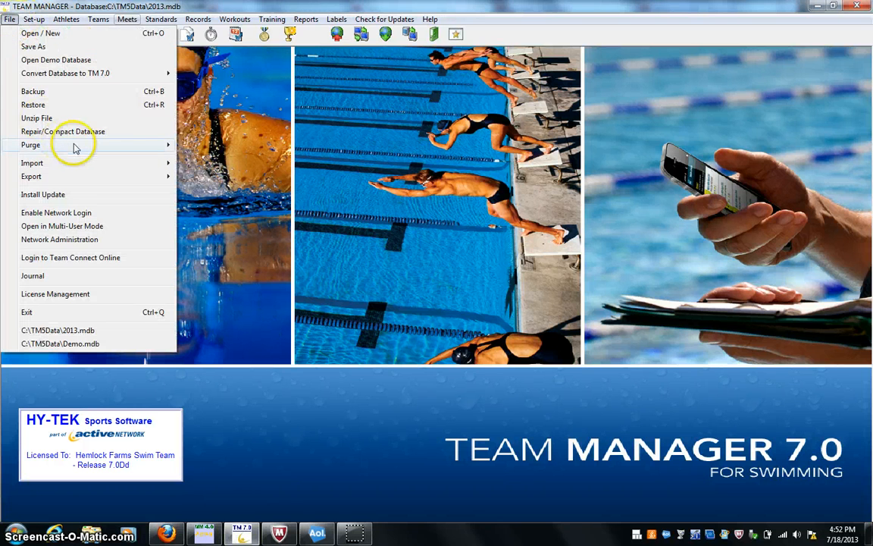
{"action": "mouse_move", "coordinate": [110, 147]}
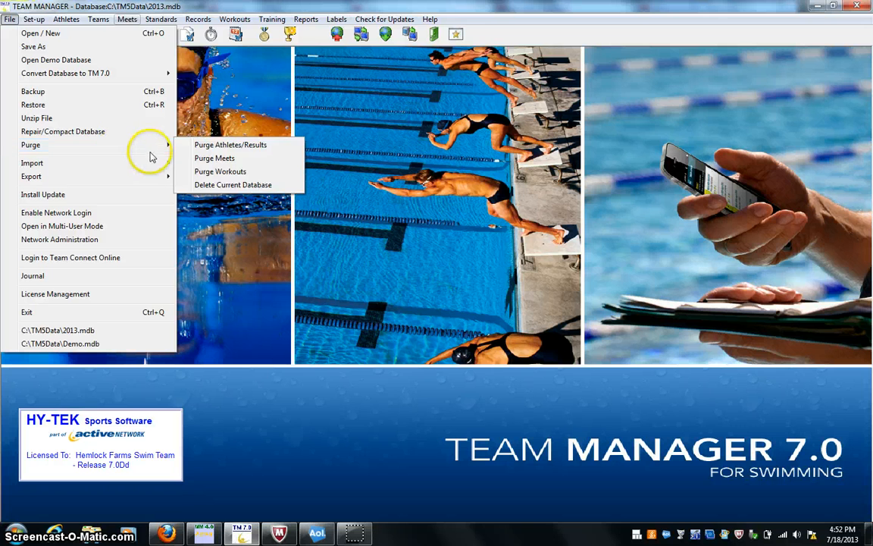
{"action": "mouse_move", "coordinate": [173, 166]}
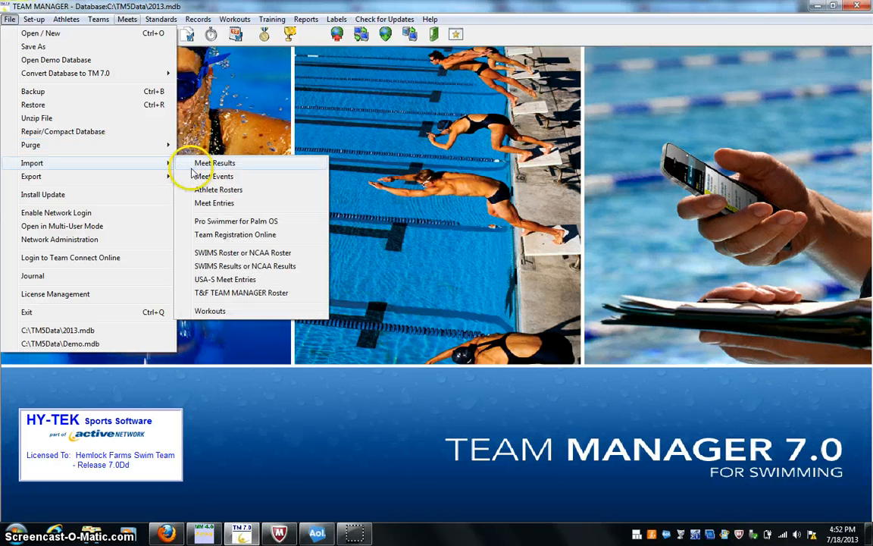
{"action": "left_click", "coordinate": [193, 173]}
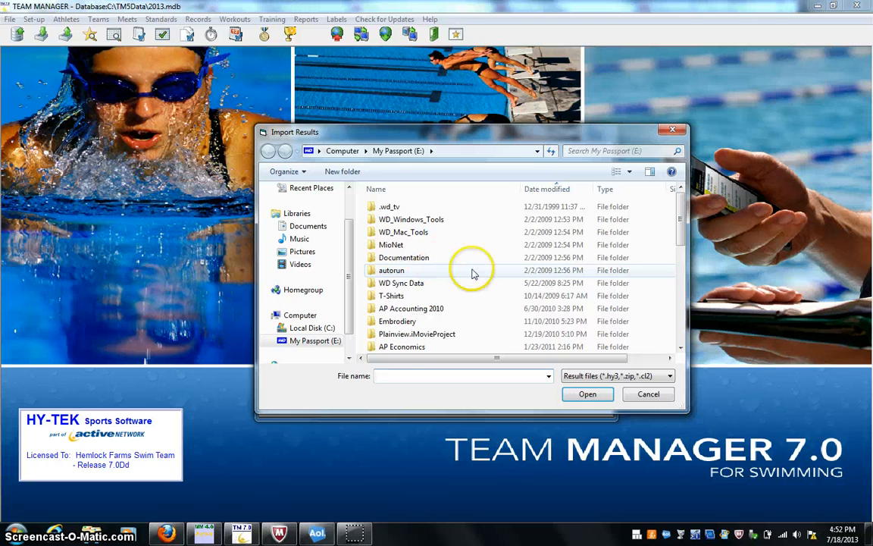
Step: Choose the zipped file HEMLO July 13 from the PMSSL folder on My Passport (E:) for the results import
{"action": "left_click", "coordinate": [679, 303]}
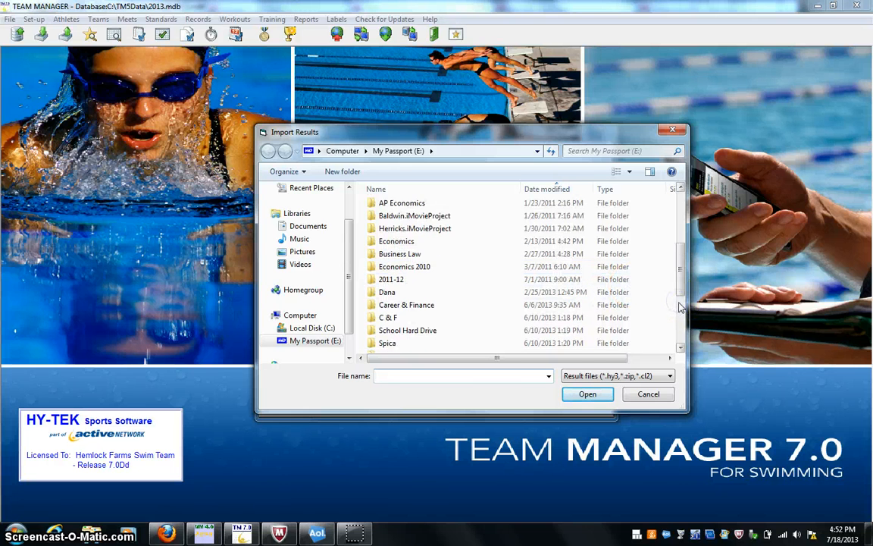
{"action": "left_click", "coordinate": [679, 304]}
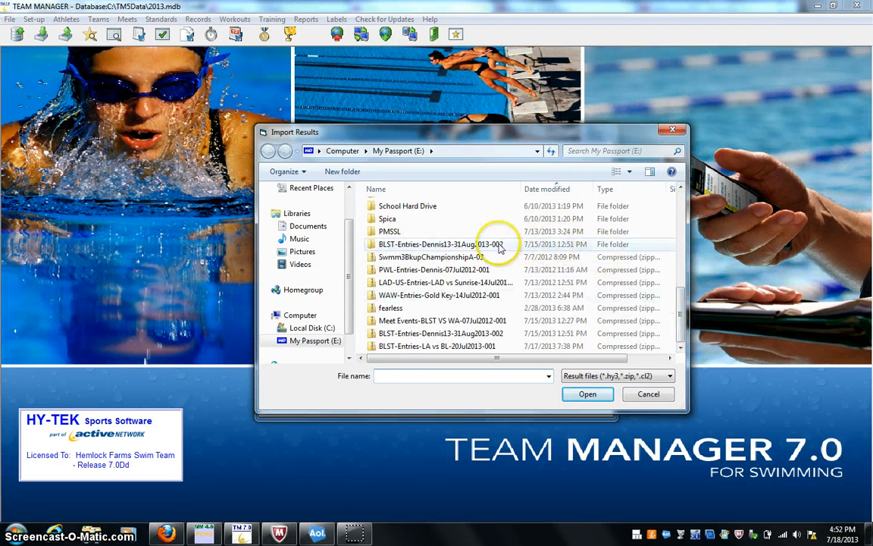
{"action": "double_click", "coordinate": [585, 232]}
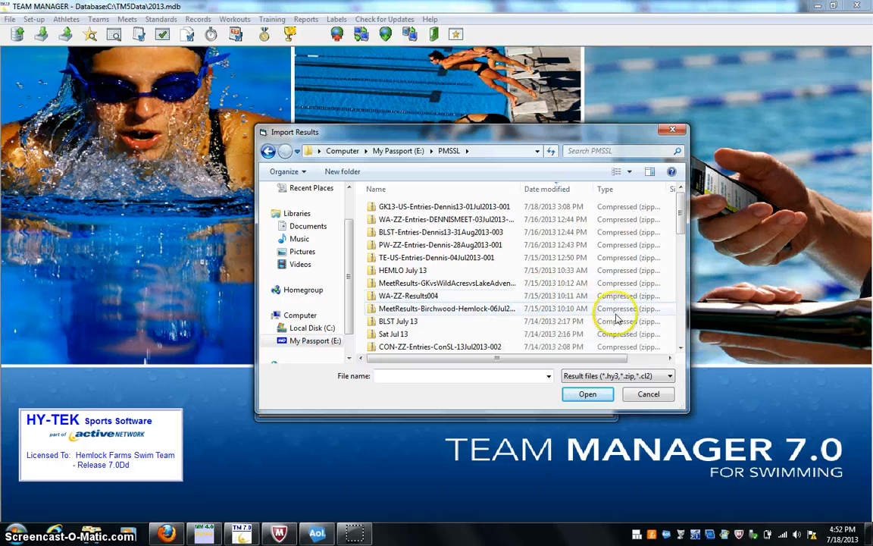
{"action": "left_click", "coordinate": [681, 346]}
{"action": "left_click", "coordinate": [681, 346]}
{"action": "left_click", "coordinate": [681, 347]}
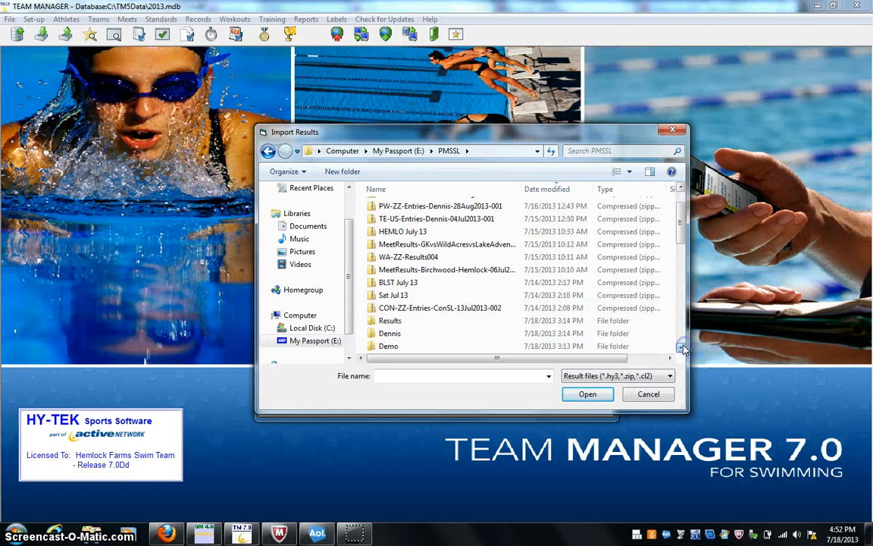
{"action": "double_click", "coordinate": [444, 231]}
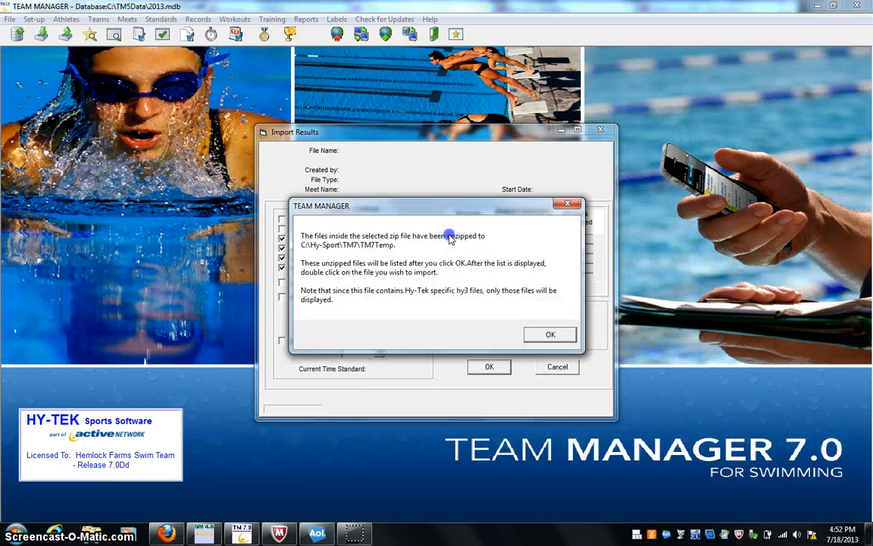
Step: Try to import the unzipped HEMLO-ZZ entries HY3 file as meet results, and leave the import
{"action": "left_click", "coordinate": [559, 331]}
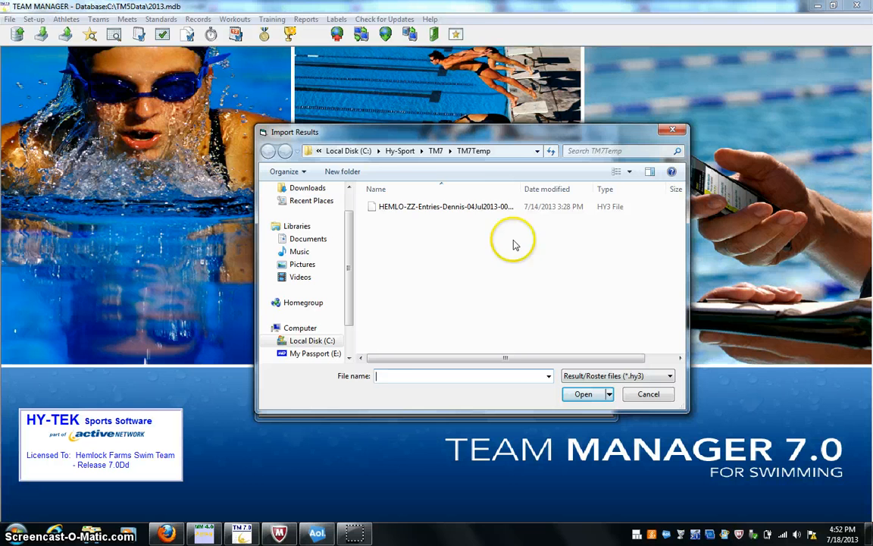
{"action": "left_click", "coordinate": [471, 206]}
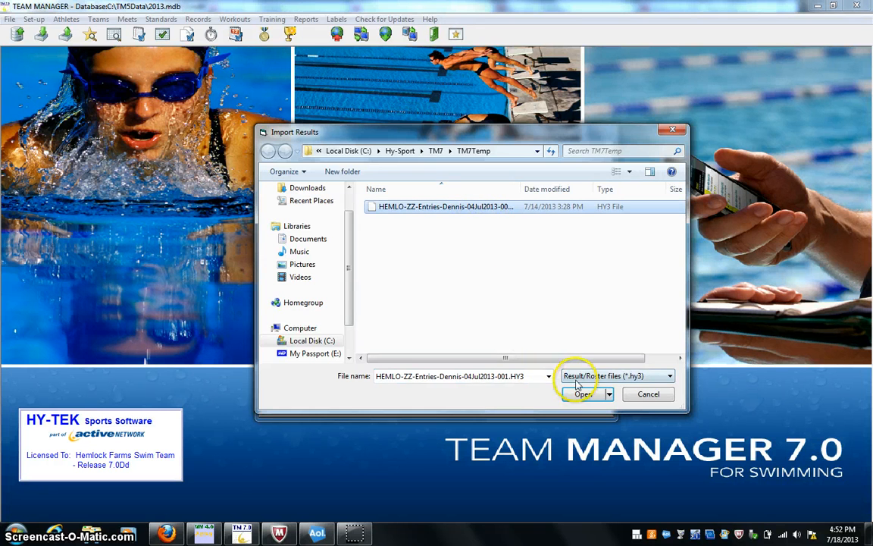
{"action": "left_click", "coordinate": [581, 392]}
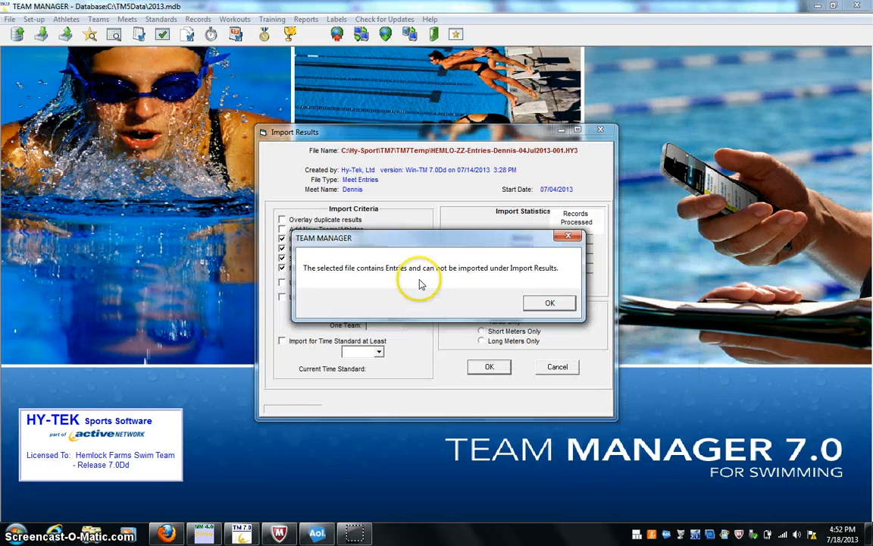
{"action": "left_click", "coordinate": [555, 305]}
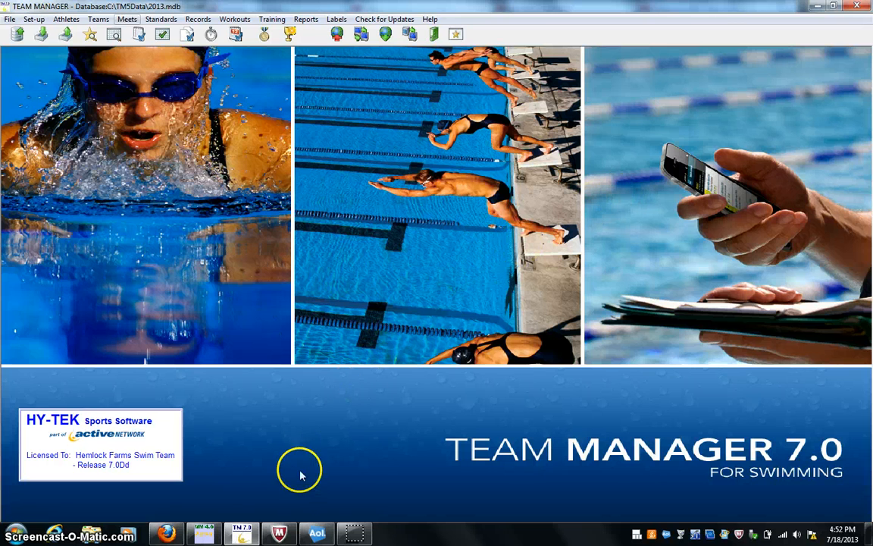
Step: Switch back to Meet Manager and hide backup button 3 in the run view's backup time preferences
{"action": "left_click", "coordinate": [206, 533]}
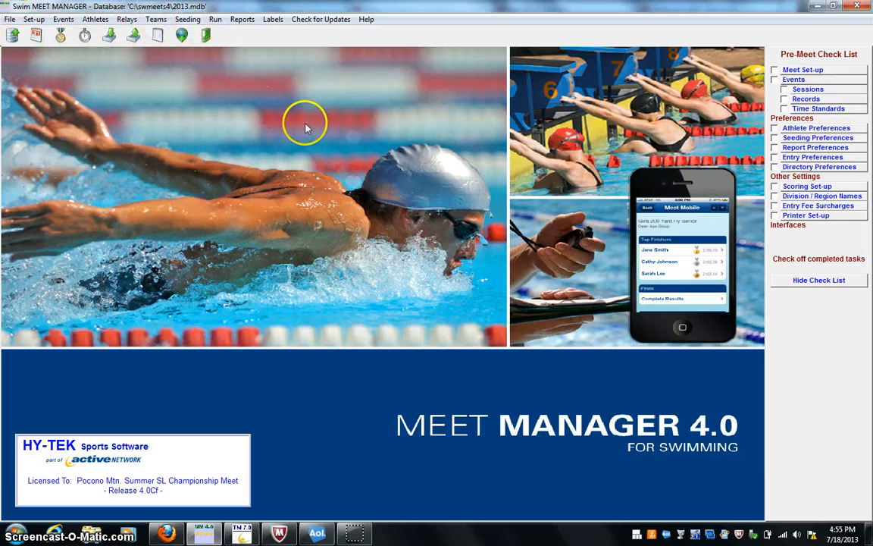
{"action": "left_click", "coordinate": [215, 19]}
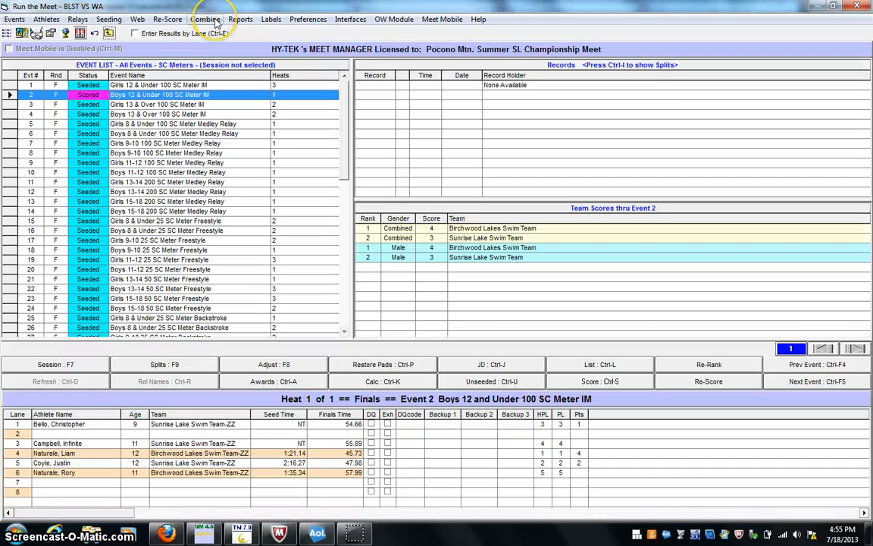
{"action": "left_click", "coordinate": [305, 19]}
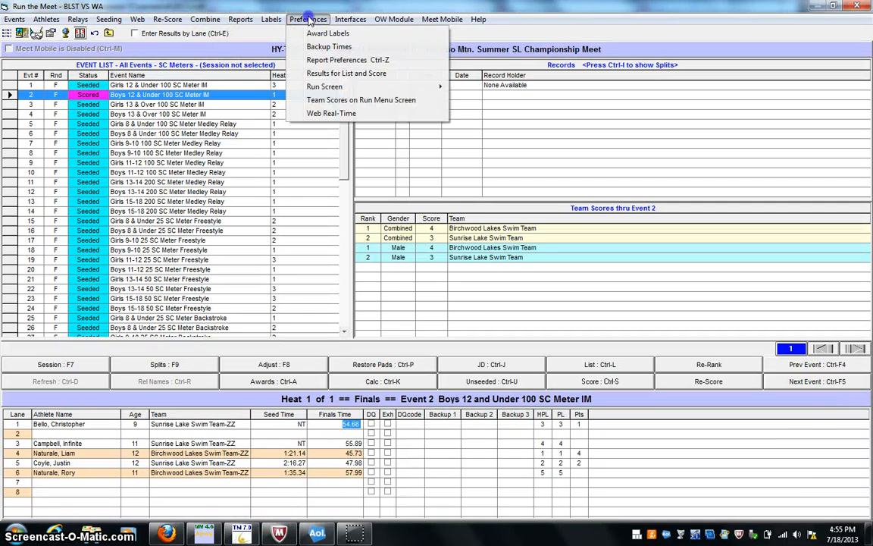
{"action": "left_click", "coordinate": [334, 47]}
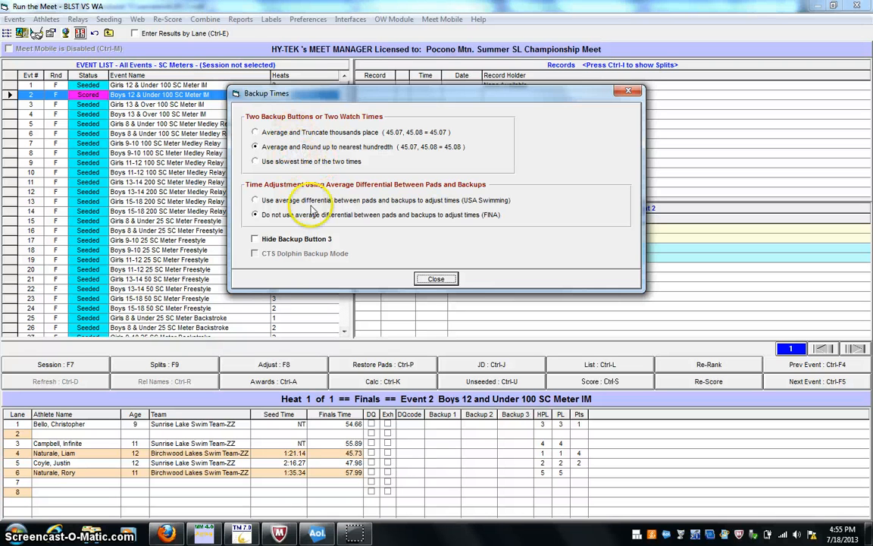
{"action": "left_click", "coordinate": [256, 238]}
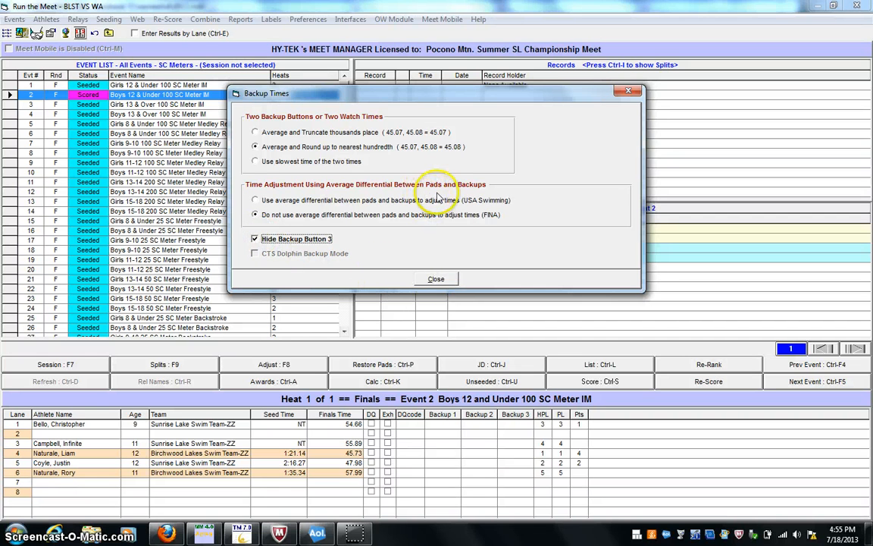
{"action": "left_click", "coordinate": [445, 280]}
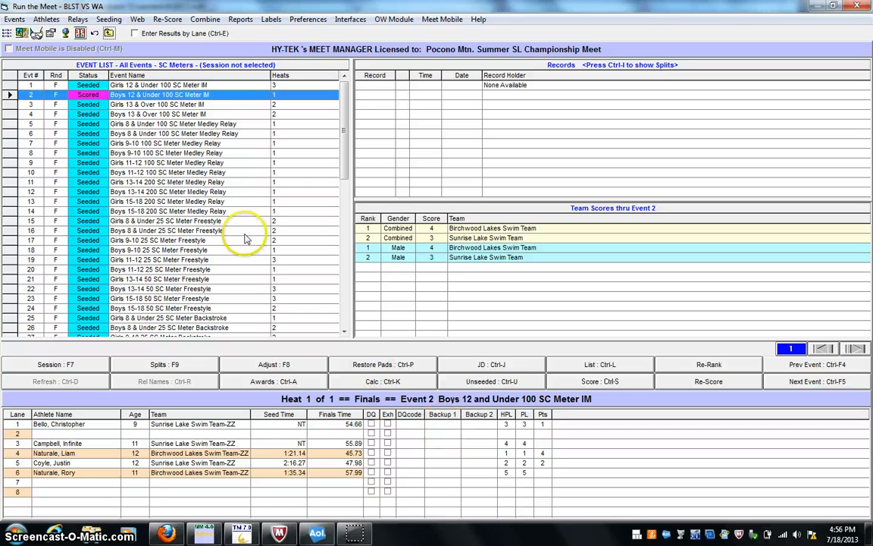
Step: In heat 1 of event 4, enter backup times 55.44 and 55.42 for lane 1 and 52.44 and 55.48 for lane 3
{"action": "left_click", "coordinate": [209, 105]}
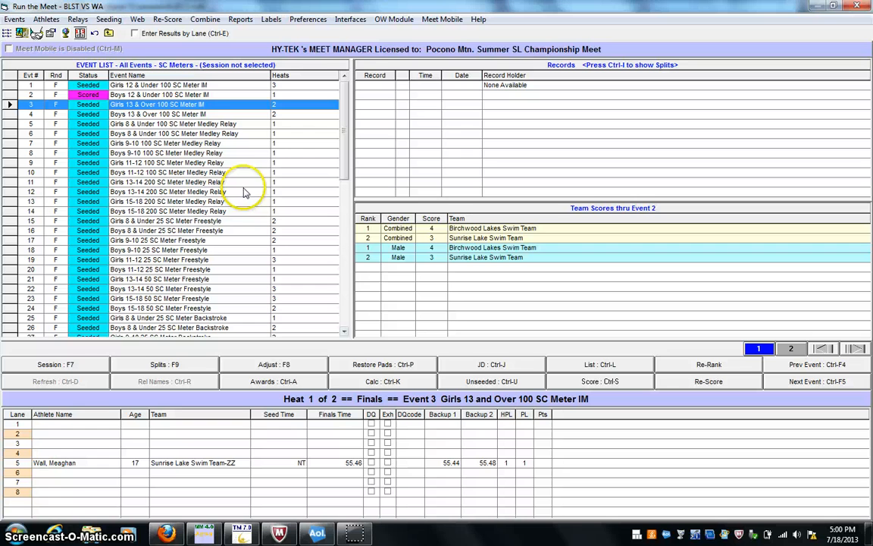
{"action": "left_click", "coordinate": [203, 112]}
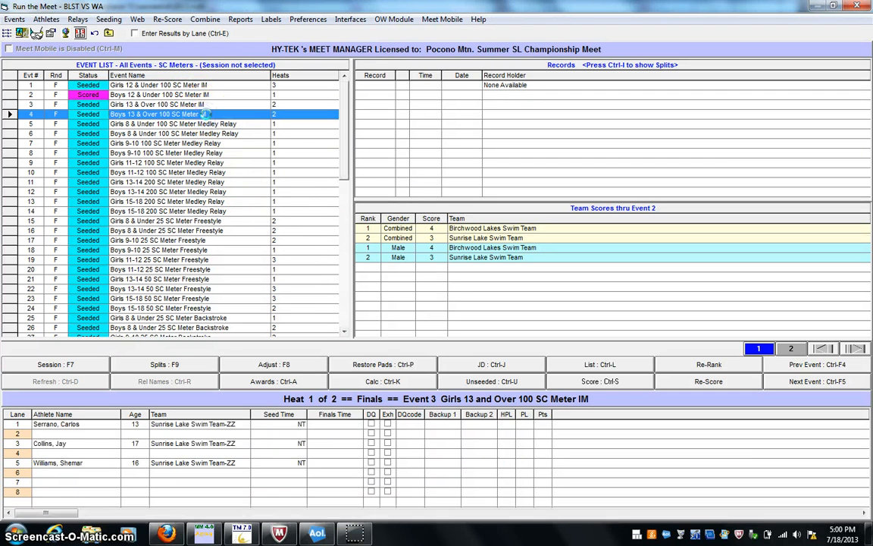
{"action": "left_click", "coordinate": [440, 425]}
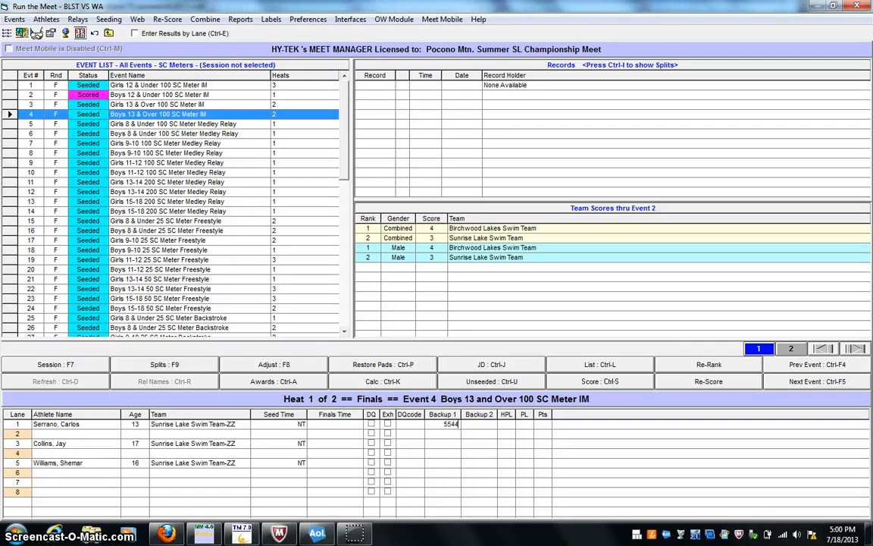
{"action": "key", "text": "Tab"}
{"action": "key", "text": "Tab"}
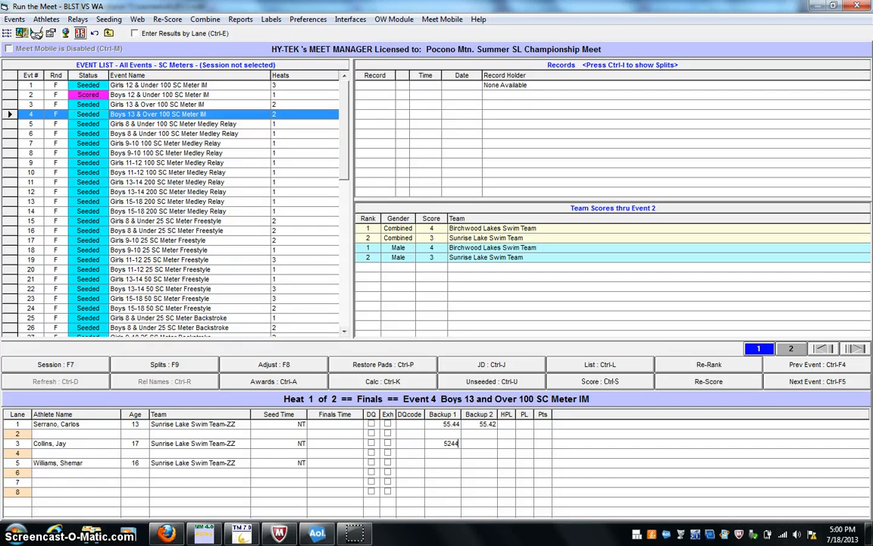
{"action": "key", "text": "Tab"}
{"action": "key", "text": "Tab"}
Step: Enter backup times 48.52 and 48.51 for lane 5, and accept the adjusted times calculated for heat 1
{"action": "type", "text": "48"}
{"action": "key", "text": "Tab"}
{"action": "type", "text": "48"}
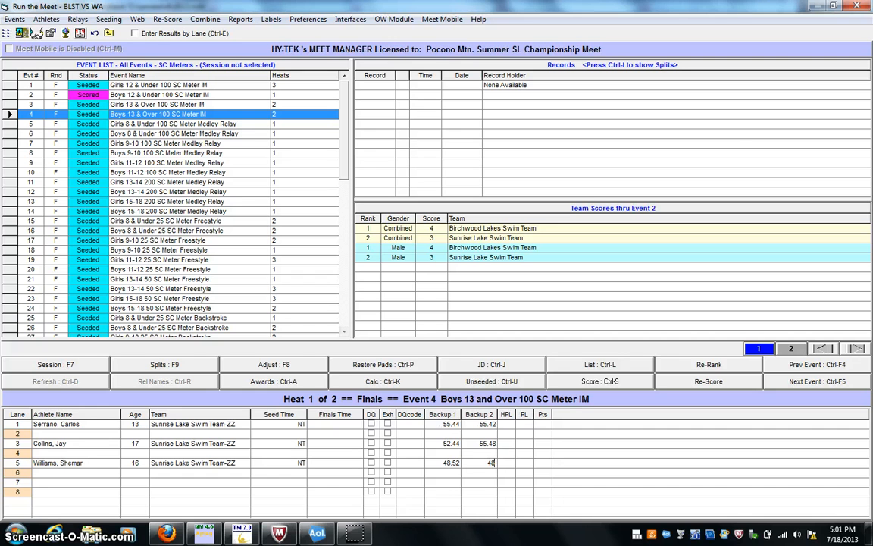
{"action": "type", "text": "51"}
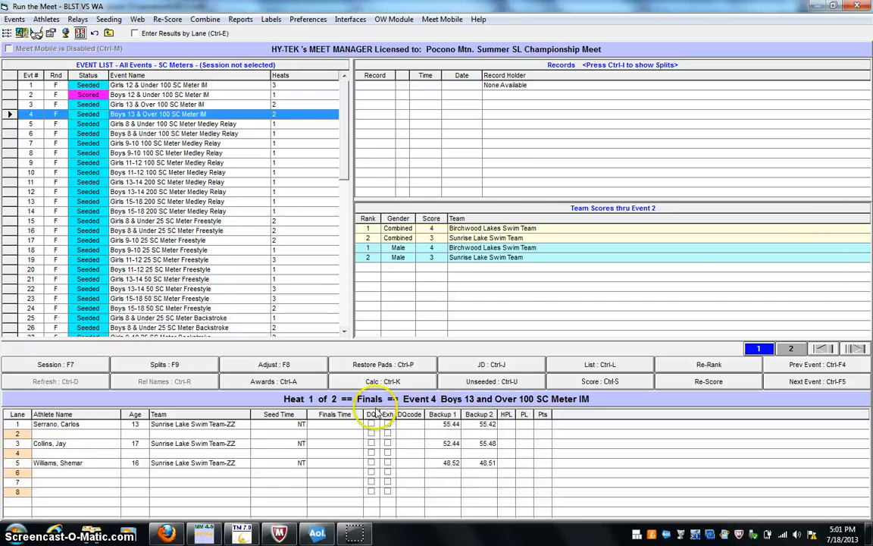
{"action": "left_click", "coordinate": [371, 381]}
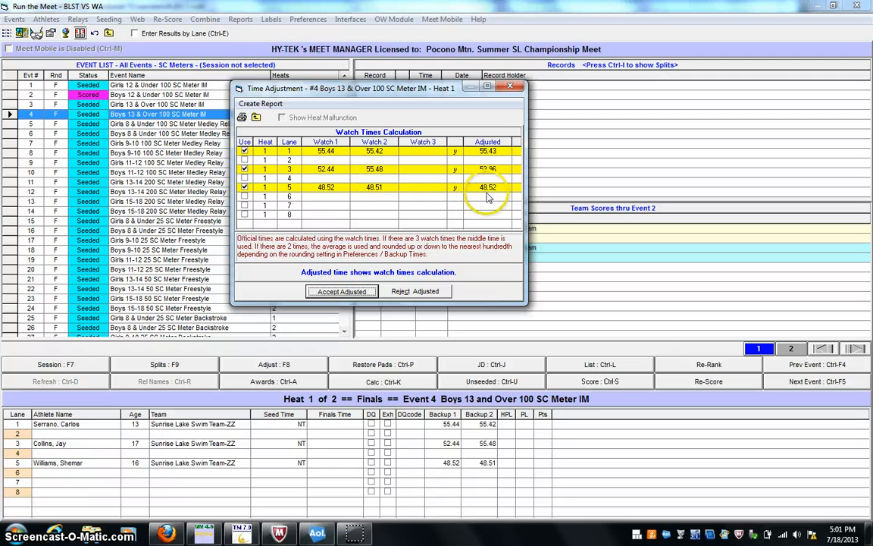
{"action": "left_click", "coordinate": [341, 292]}
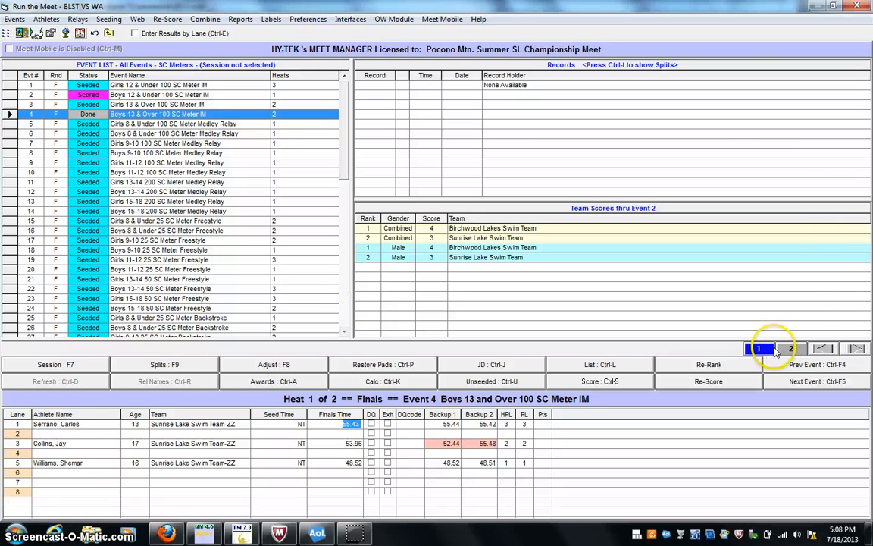
Step: Go to heat 2 of event 4, score the event and close its results report
{"action": "left_click", "coordinate": [790, 350]}
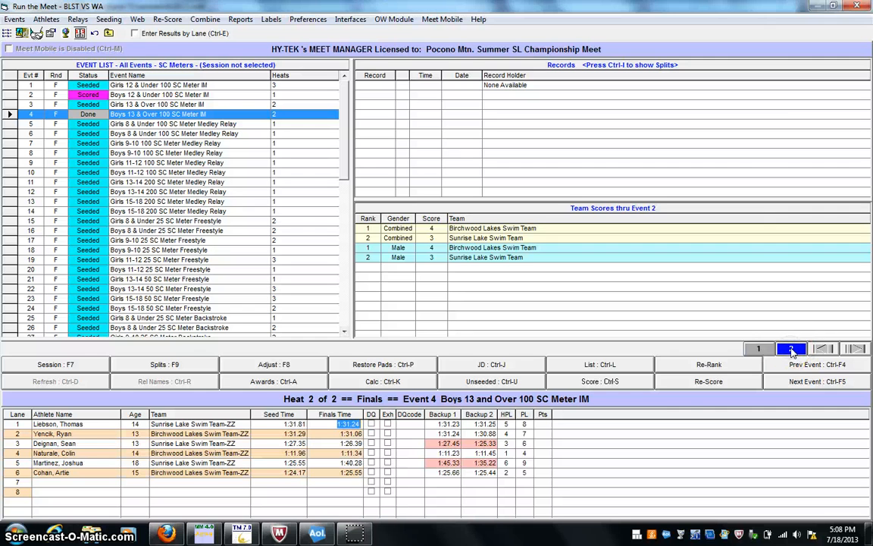
{"action": "left_click", "coordinate": [676, 385]}
{"action": "left_click", "coordinate": [595, 383]}
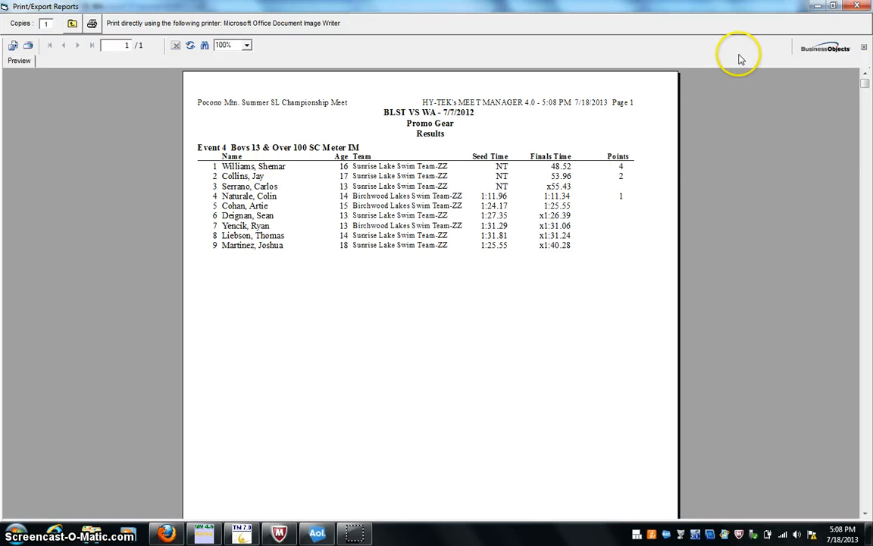
{"action": "left_click", "coordinate": [866, 6]}
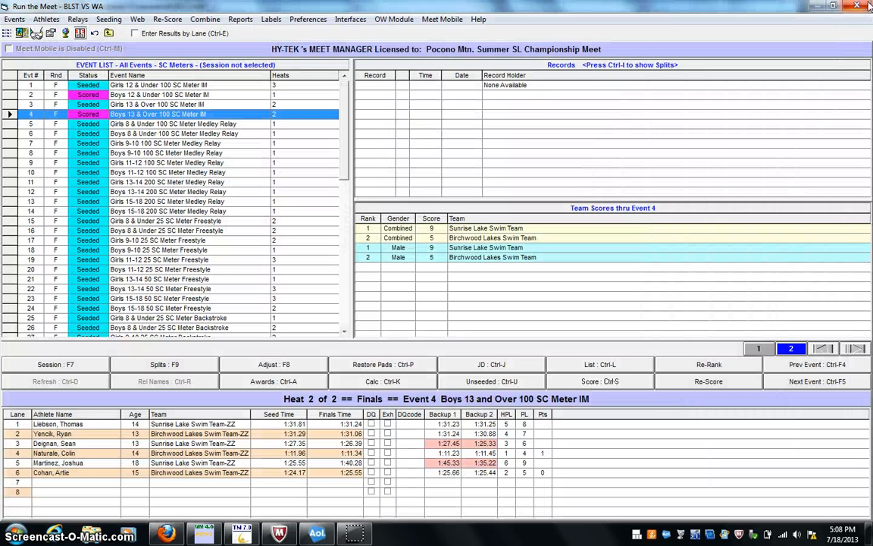
Step: Select event 5, the Girls 8 & Under medley relay, and leave the meet run view
{"action": "left_click", "coordinate": [255, 125]}
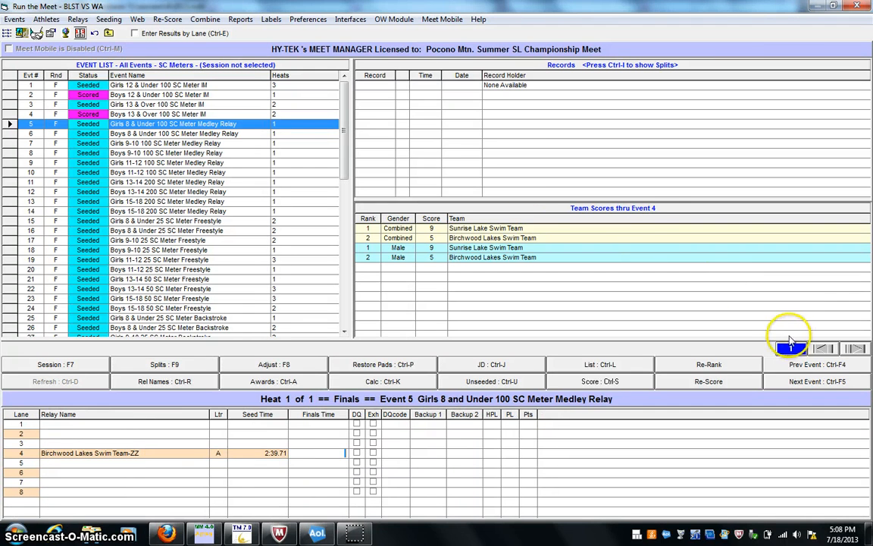
{"action": "left_click", "coordinate": [792, 348]}
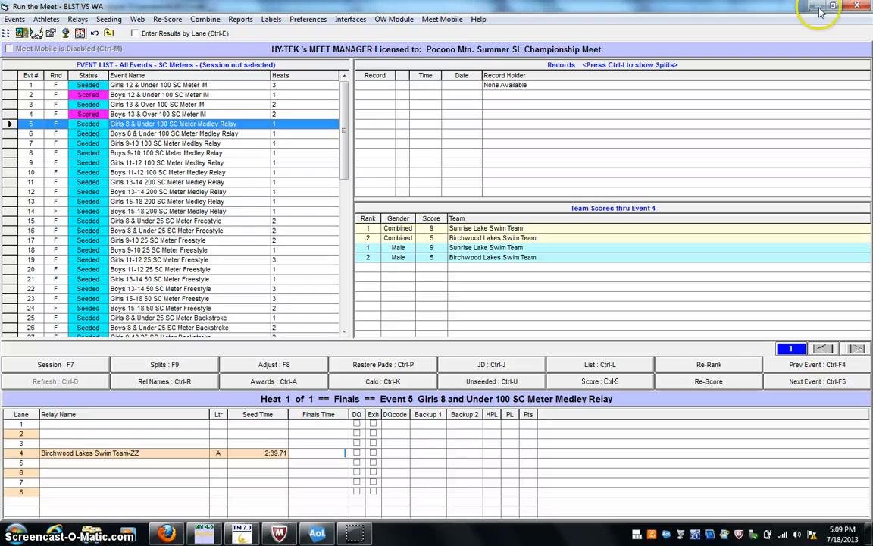
{"action": "left_click", "coordinate": [854, 6]}
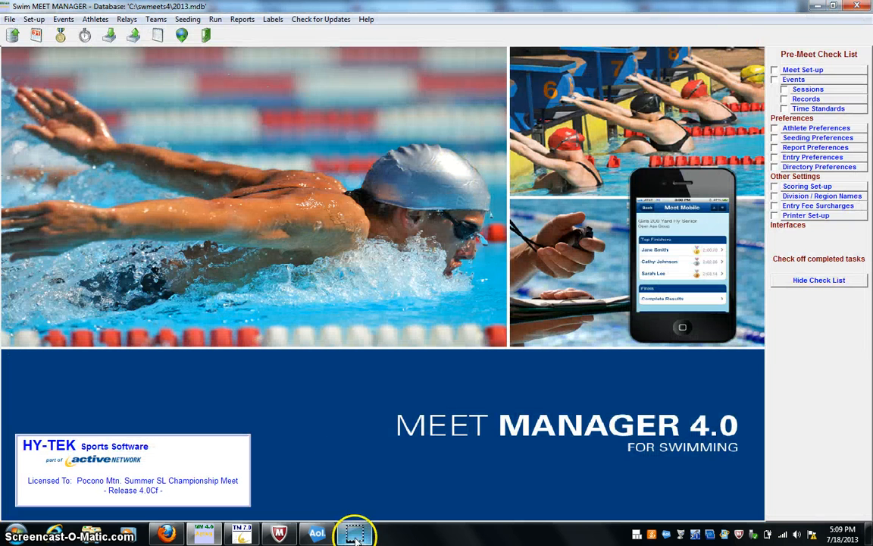
{"action": "mouse_move", "coordinate": [354, 536]}
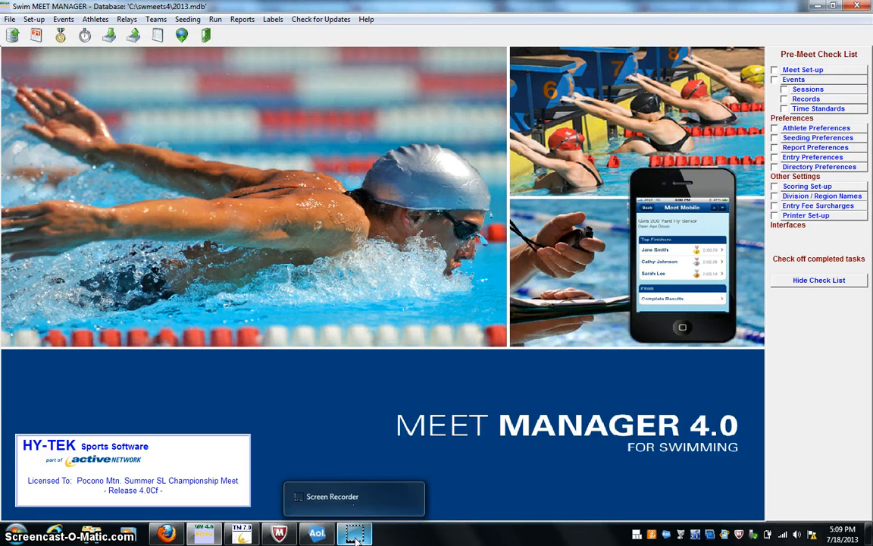